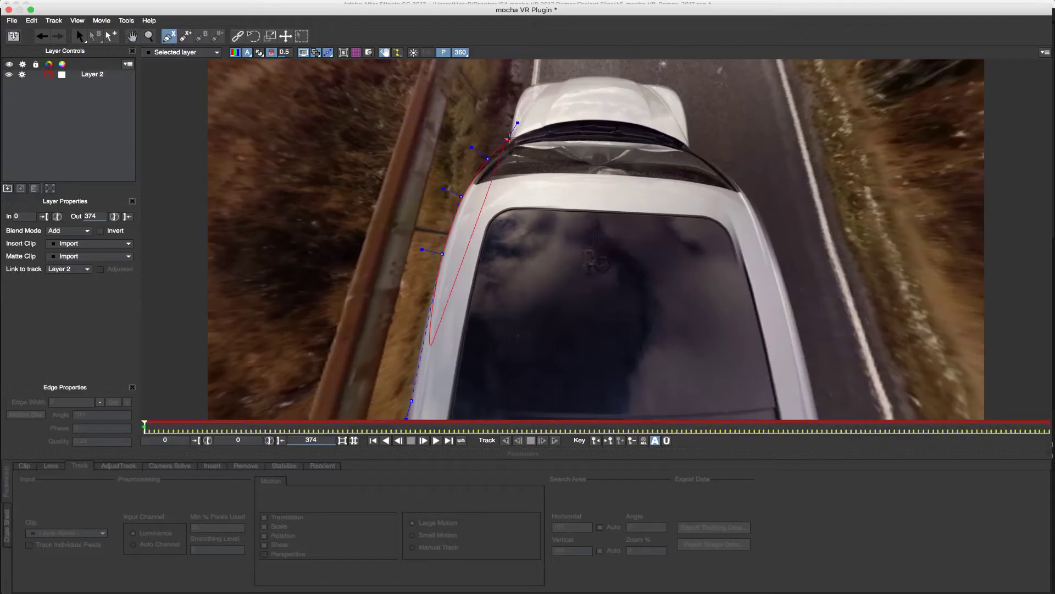
# - Continue the X-spline around the car's white hood to the far base of the windscreen
pyautogui.click(515, 110)
pyautogui.click(523, 89)
pyautogui.click(560, 83)
pyautogui.click(597, 75)
pyautogui.click(665, 86)
pyautogui.click(680, 94)
pyautogui.click(691, 149)
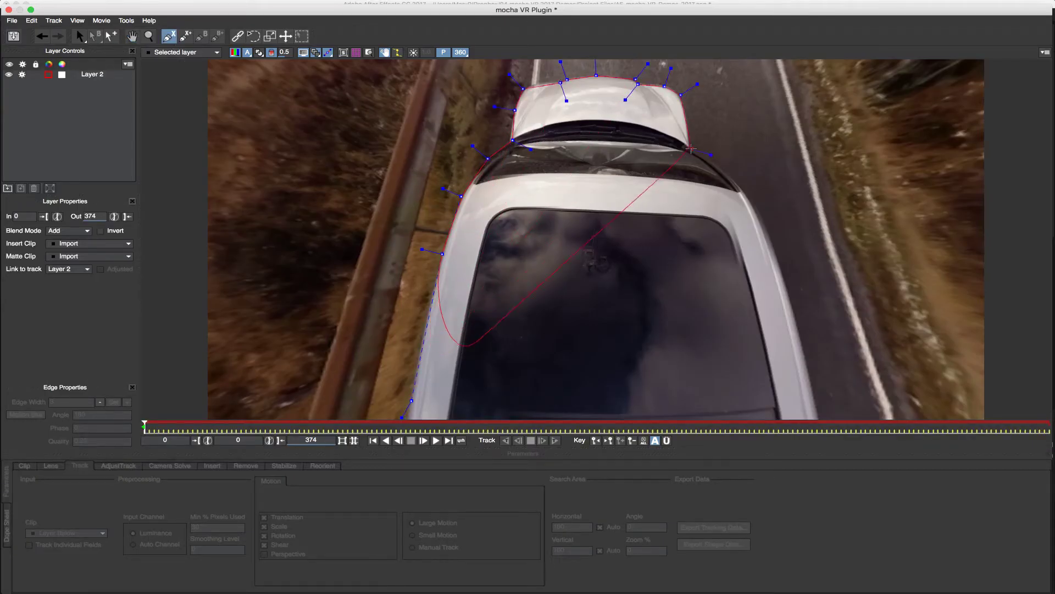
# - Extend the X-spline down the right side of the car's roof and close the shape
pyautogui.click(727, 173)
pyautogui.click(744, 194)
pyautogui.click(767, 227)
pyautogui.click(798, 324)
pyautogui.click(813, 406)
pyautogui.rightClick(813, 407)
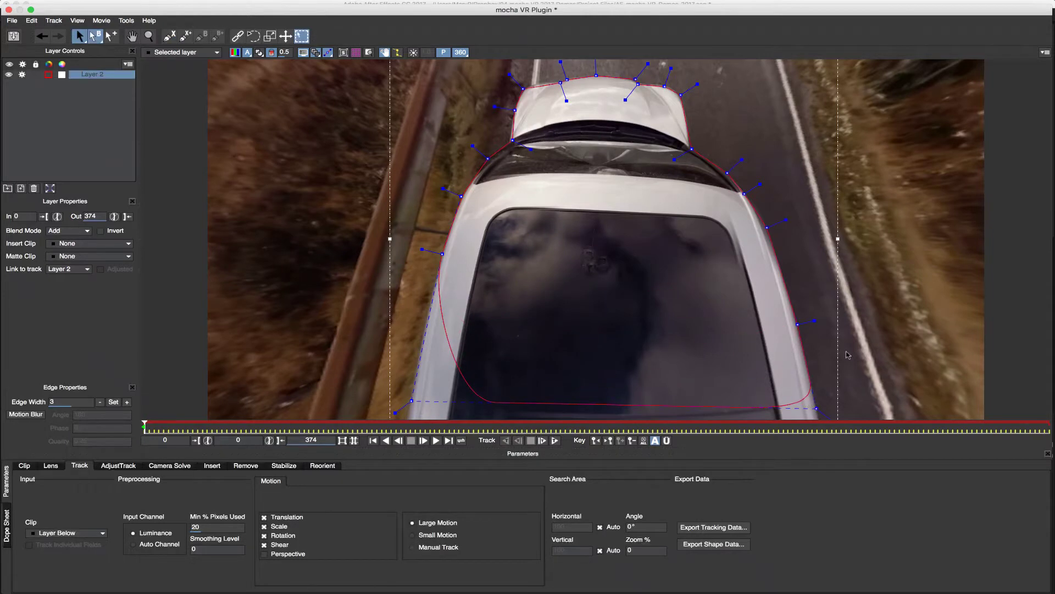
# - Adjust the shape's points so it follows the car's left edge and has sharp lower corners
pyautogui.moveTo(310, 242); pyautogui.dragTo(308, 239)
pyautogui.press('q')
pyautogui.moveTo(743, 112); pyautogui.dragTo(525, 85)
pyautogui.press('w')
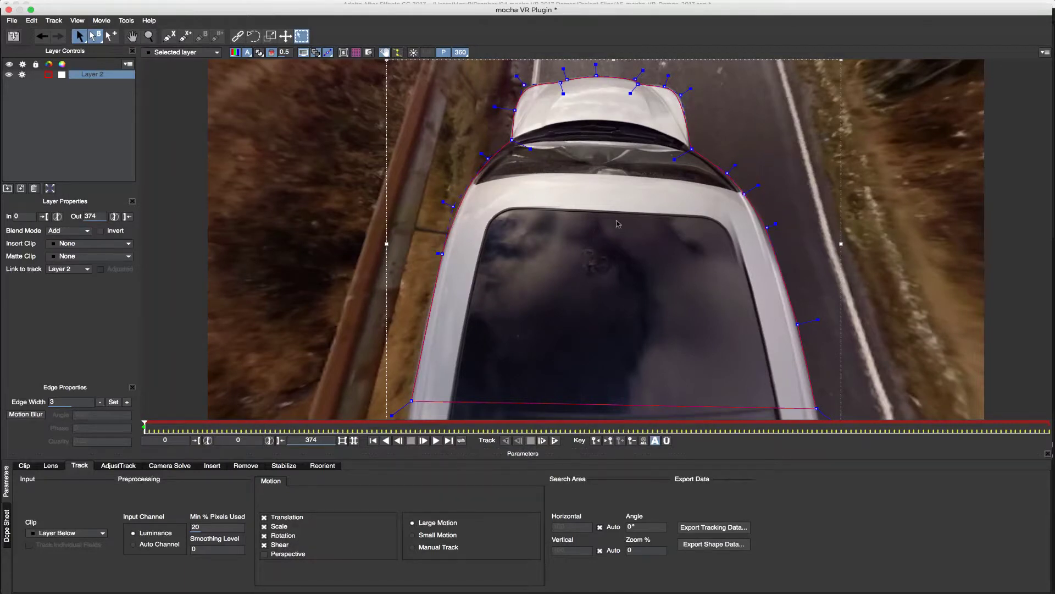
# - Switch to the flat equirectangular view, stretch the shape's ends outward along the car body, and track it forward from frame 0
pyautogui.click(460, 52)
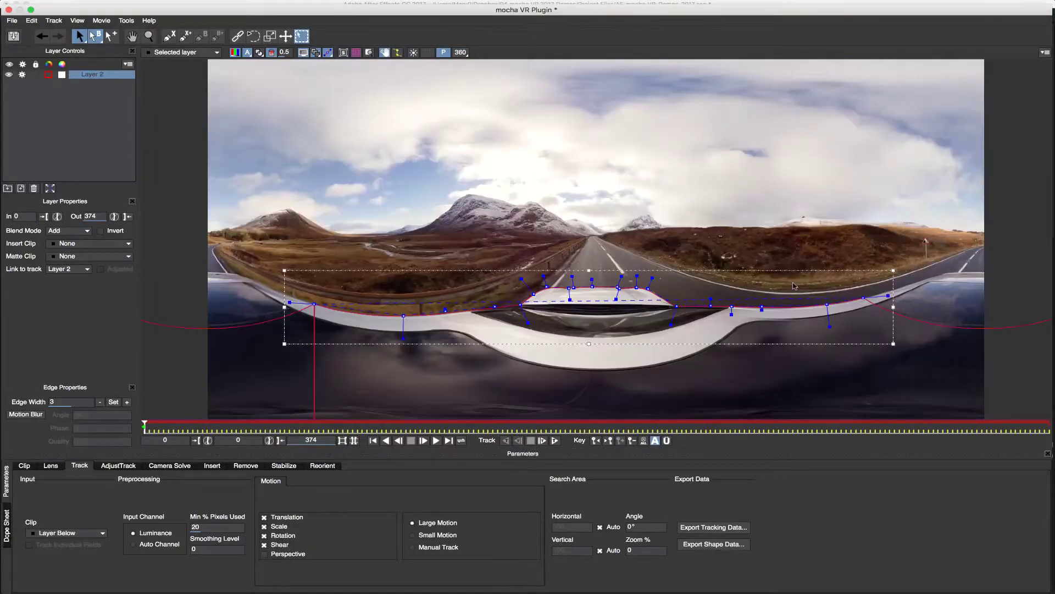
pyautogui.moveTo(887, 296); pyautogui.dragTo(968, 268)
pyautogui.moveTo(314, 304); pyautogui.dragTo(239, 272)
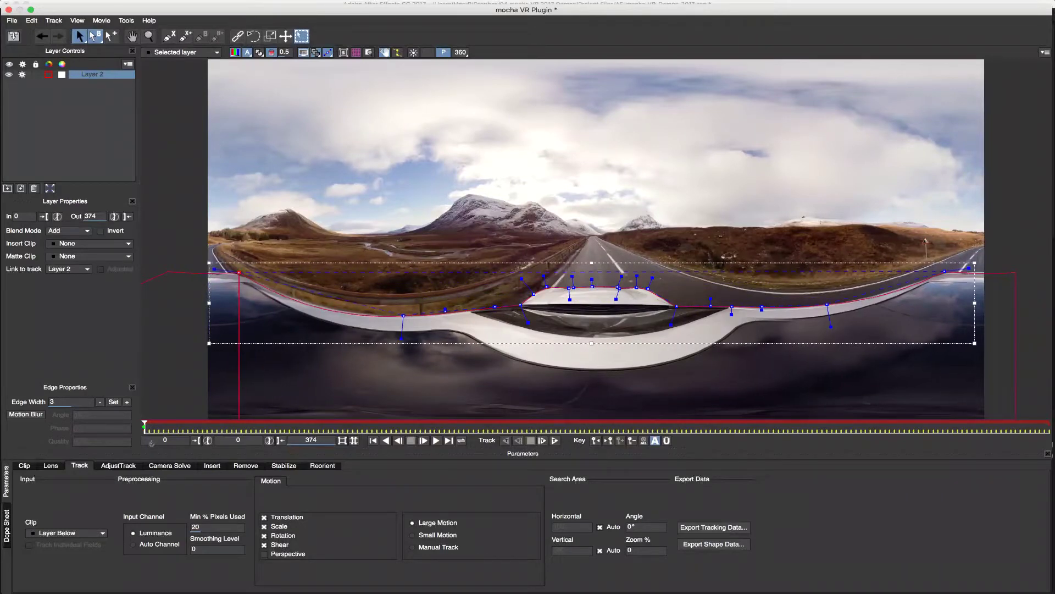
pyautogui.moveTo(145, 428)
pyautogui.mouseDown()
pyautogui.moveTo(414, 427)
pyautogui.moveTo(145, 428)
pyautogui.mouseUp()
pyautogui.click(554, 440)
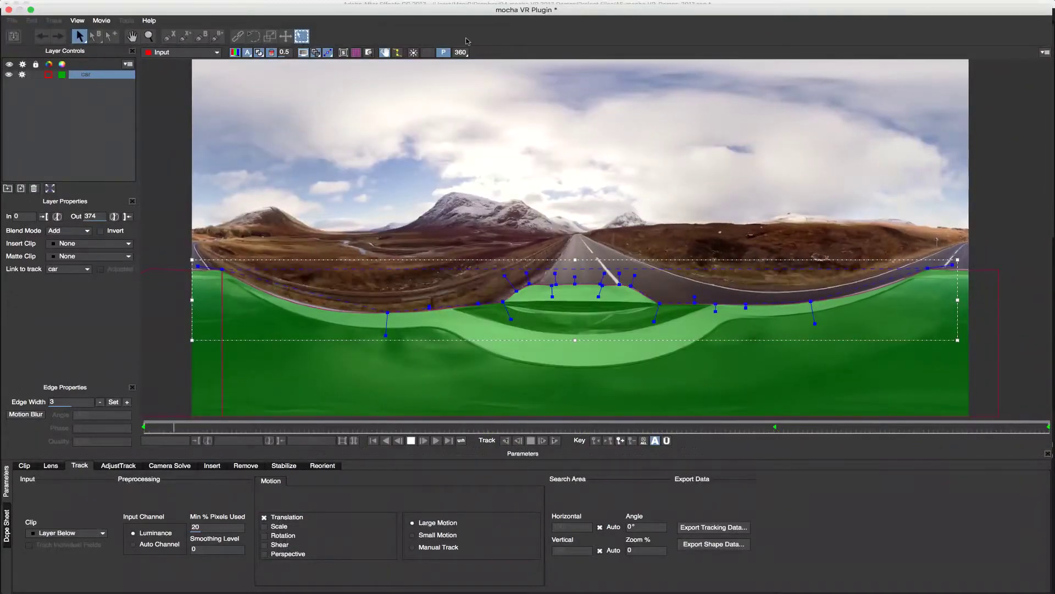
# - Compare the tracked car matte in the 360 and flat equirectangular views
pyautogui.click(460, 52)
pyautogui.click(461, 52)
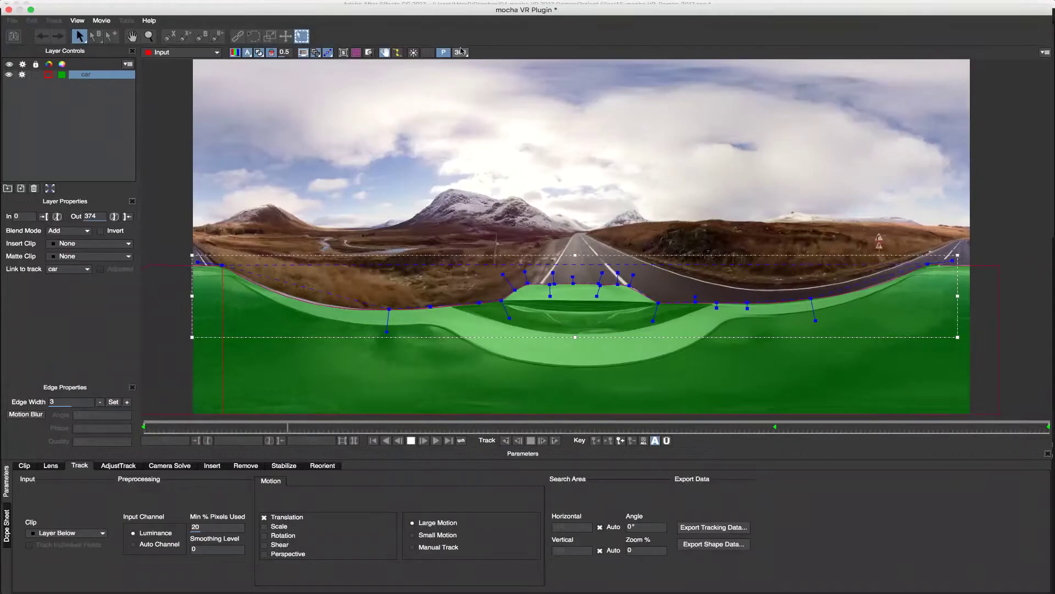
pyautogui.click(461, 52)
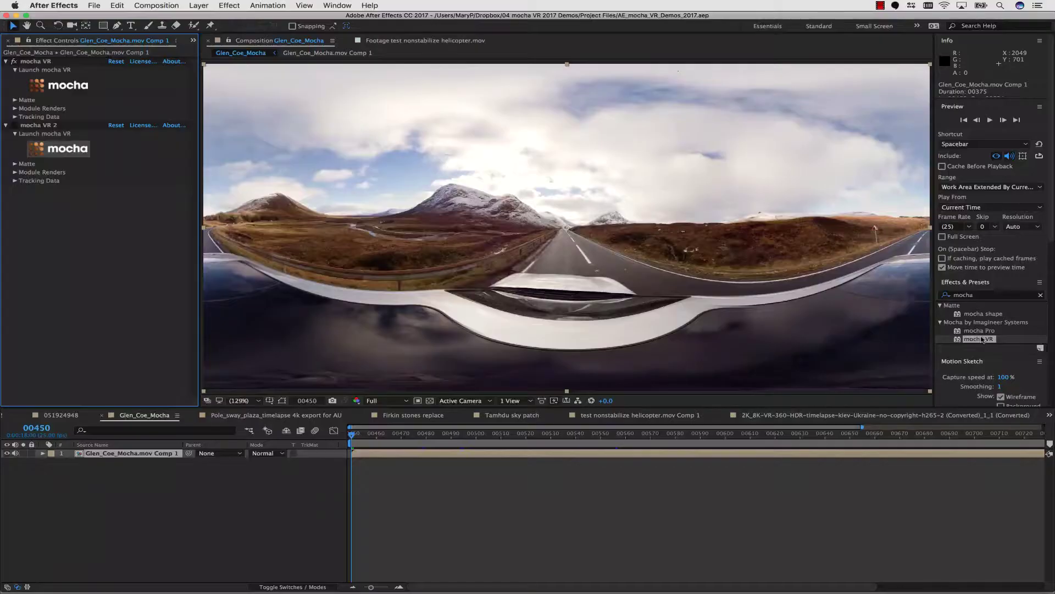
# - Switch to After Effects, apply the mocha VR effect to the Glen_Coe_Mocha clip and launch the plugin
pyautogui.moveTo(978, 338); pyautogui.dragTo(92, 237)
pyautogui.click(70, 218)
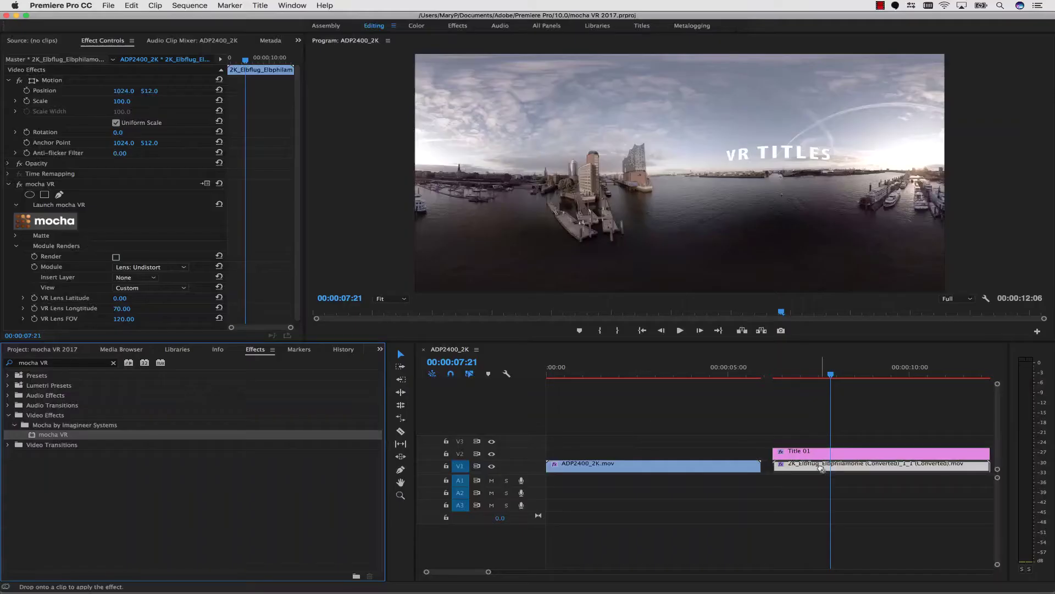
# - Switch to Nuke, add a mocha VR node after the Read1 clip and launch the mocha interface
pyautogui.doubleClick(397, 348)
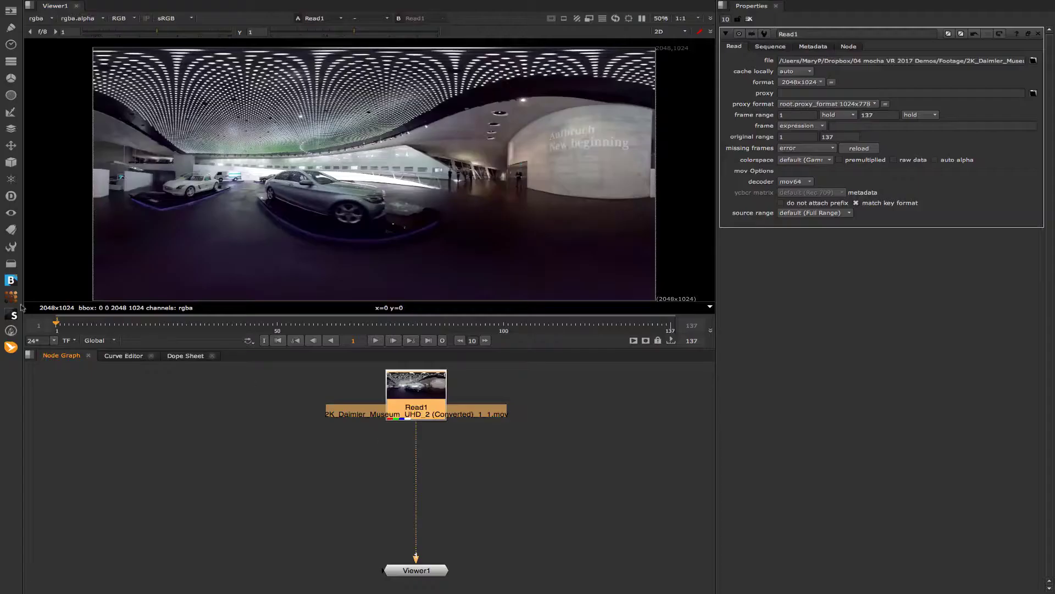
pyautogui.click(66, 315)
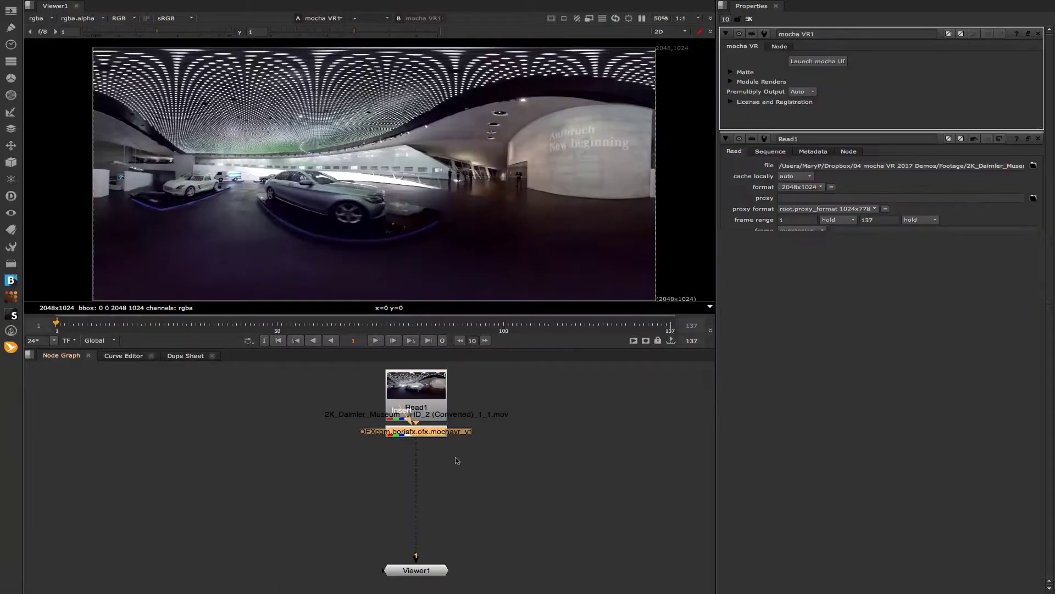
pyautogui.click(798, 61)
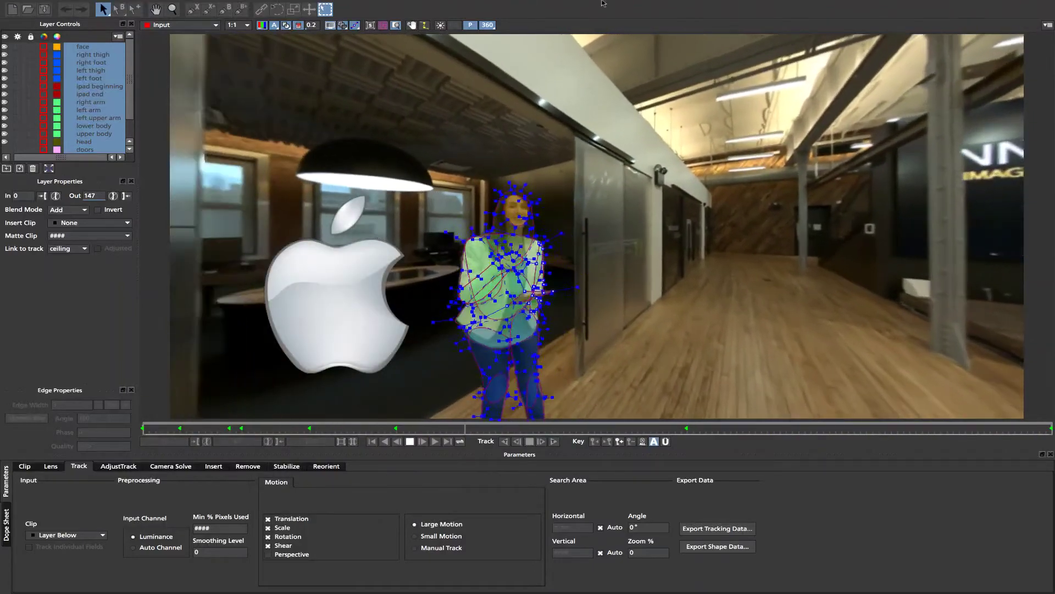
pyautogui.click(488, 26)
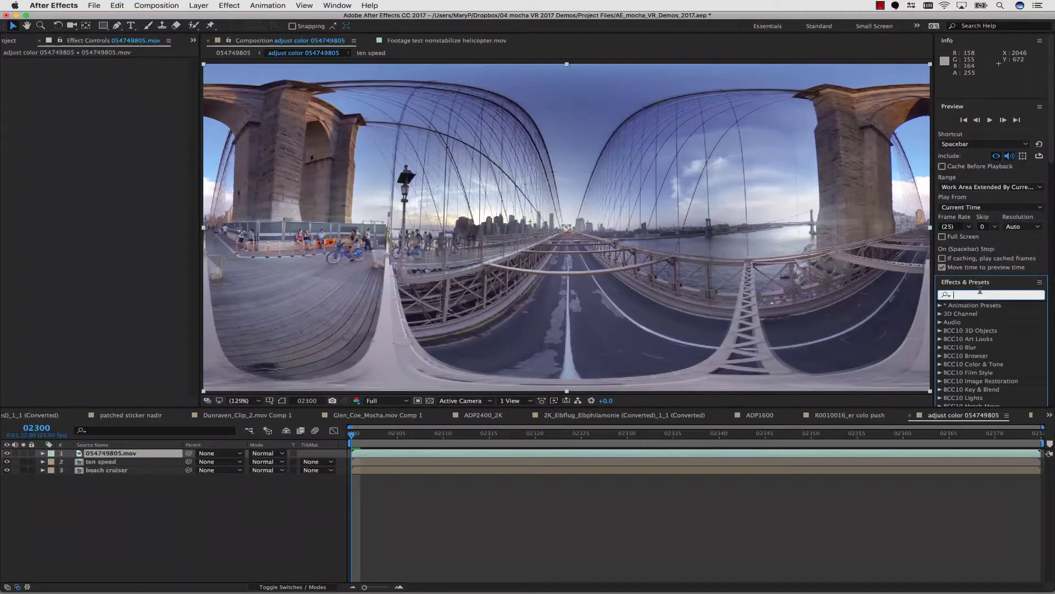
# - Switch to After Effects, search the effects for mocha VR and apply it to the 054749805.mov layer
pyautogui.write('mocha')
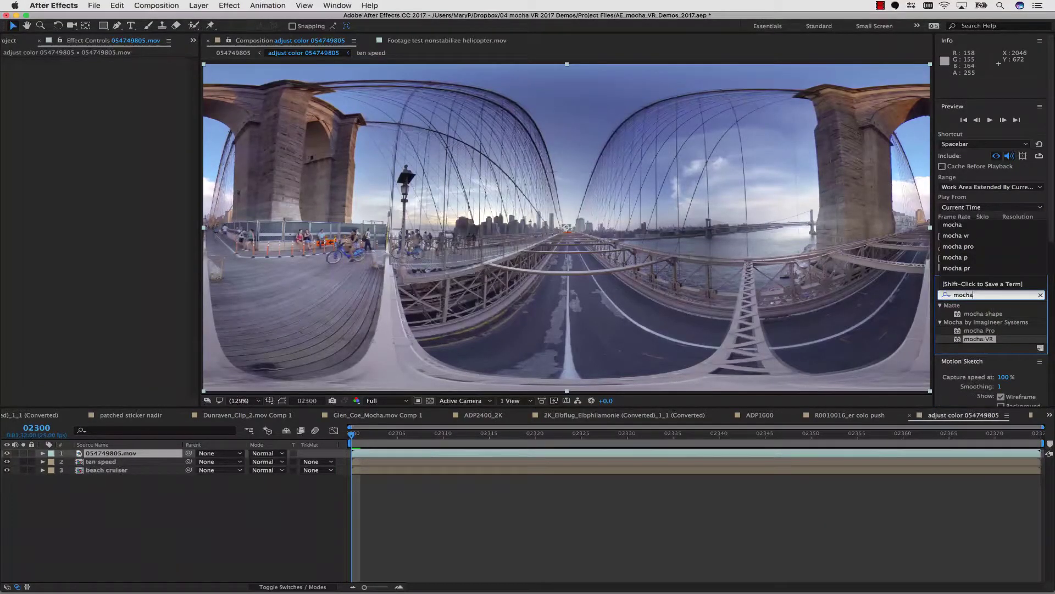
pyautogui.write(' VR')
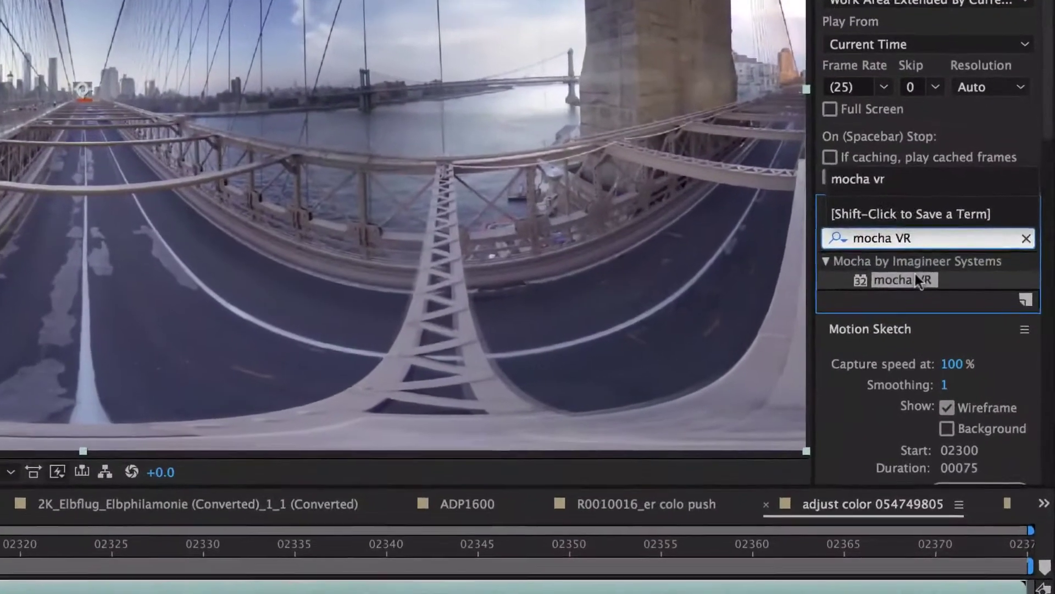
pyautogui.moveTo(984, 313); pyautogui.dragTo(512, 332)
pyautogui.moveTo(1038, 110); pyautogui.dragTo(138, 417)
# - Preview the bridge clip's playback and return to its first frame
pyautogui.moveTo(351, 378); pyautogui.dragTo(352, 378)
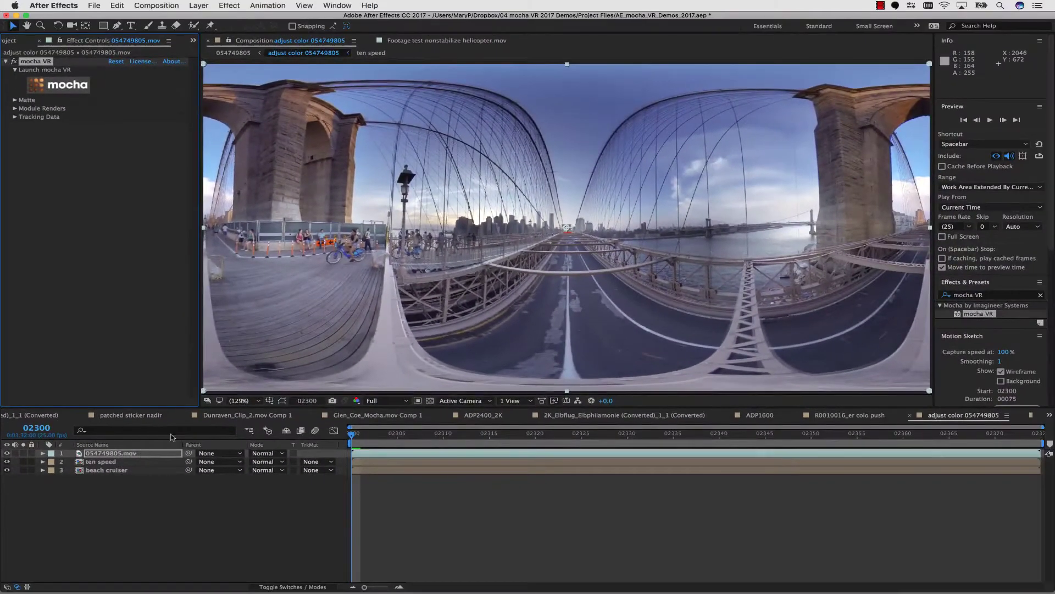
pyautogui.press('space')
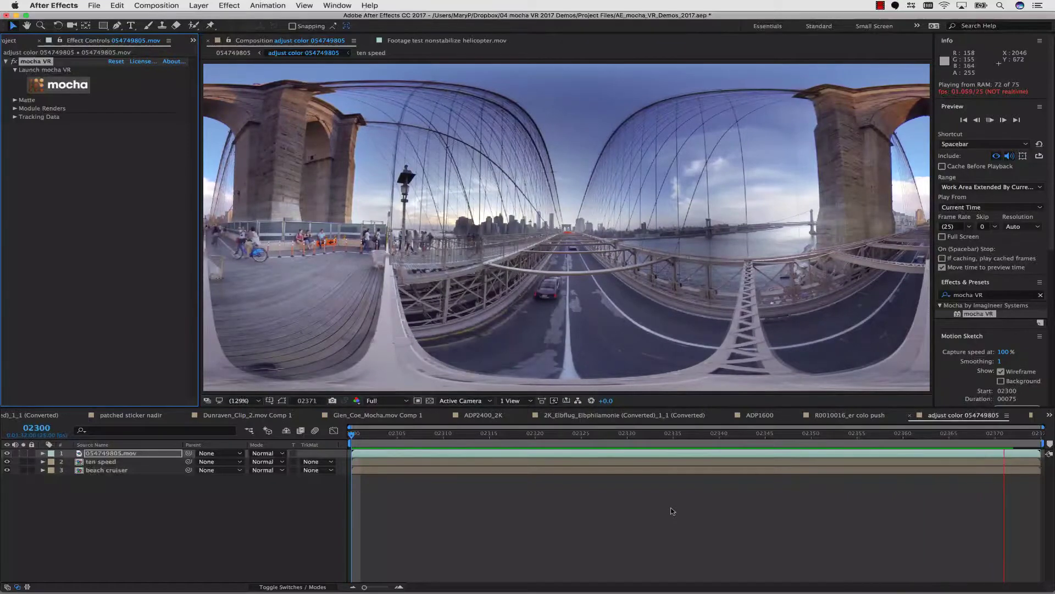
pyautogui.press('space')
pyautogui.click(352, 434)
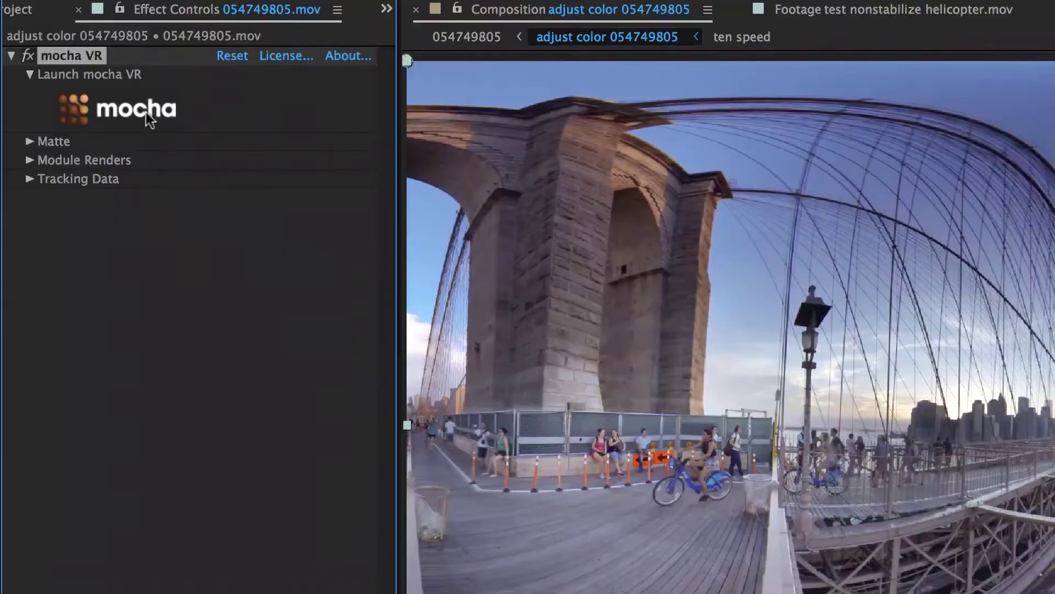
# - Launch mocha VR on the bridge clip, look over the equirectangular Lens settings, and return to the Track module
pyautogui.click(142, 111)
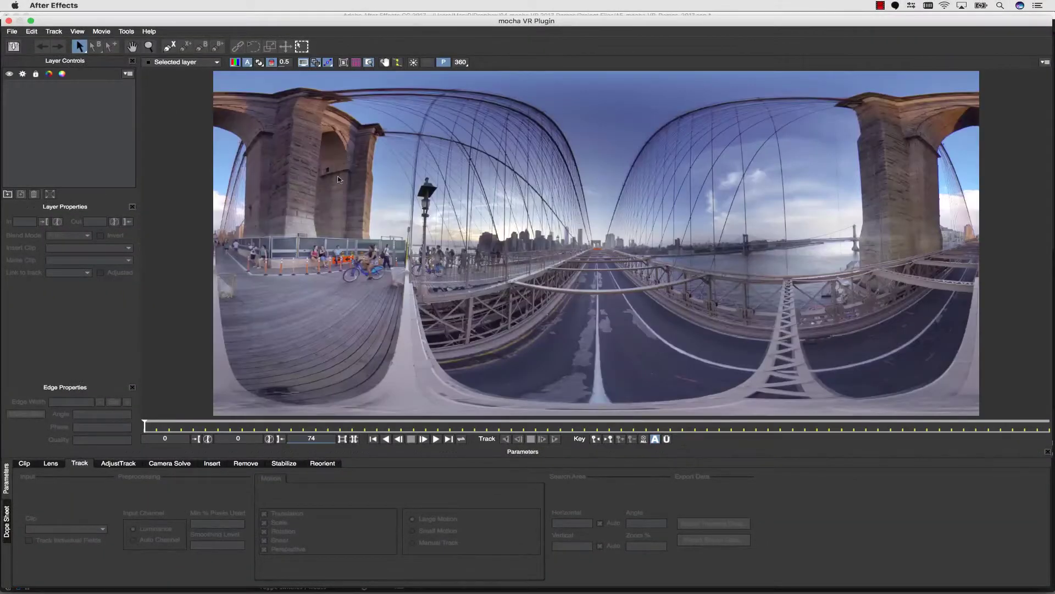
pyautogui.click(50, 463)
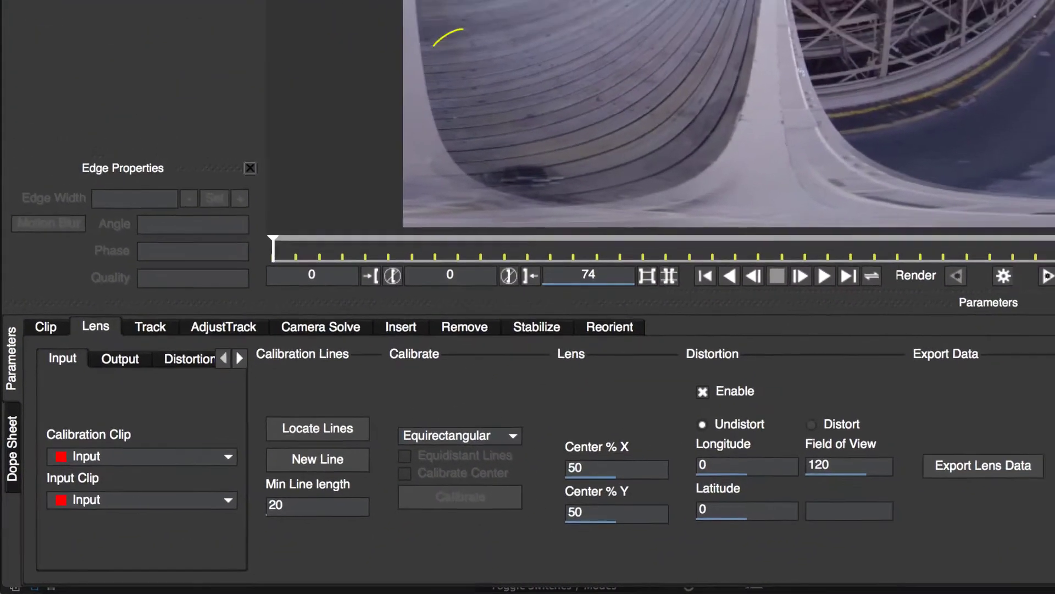
pyautogui.click(461, 62)
pyautogui.click(462, 63)
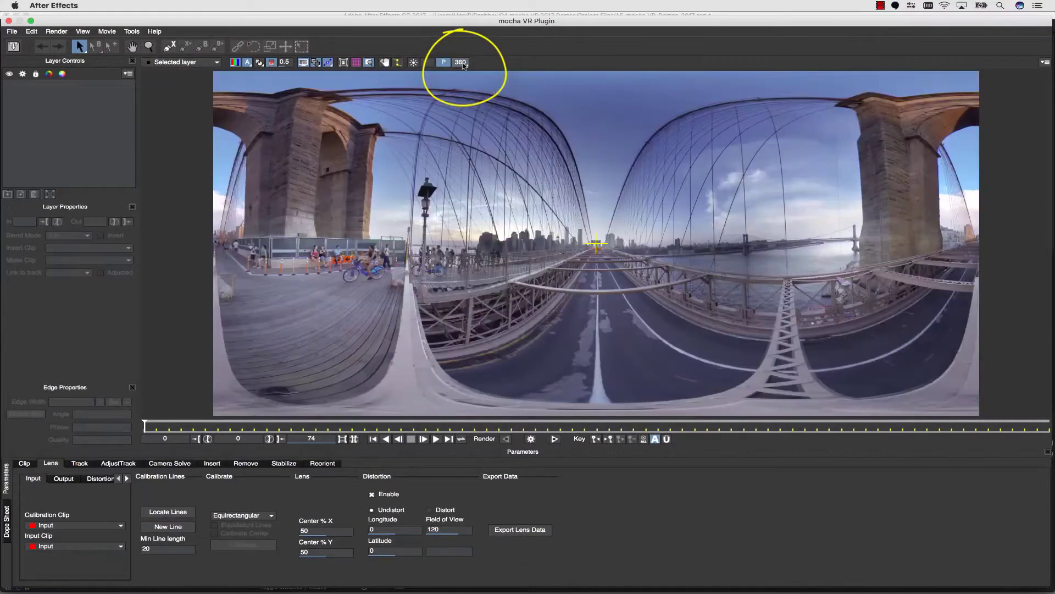
pyautogui.click(80, 465)
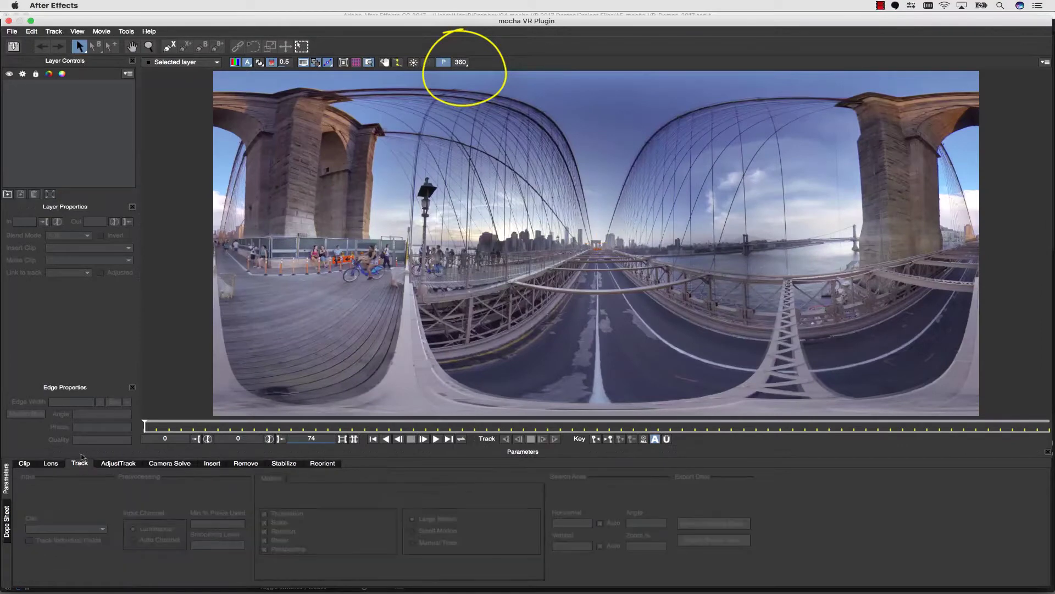
# - Turn on the 360 view, turn it toward the cyclist on the boardwalk, and scrub through the clip
pyautogui.click(460, 63)
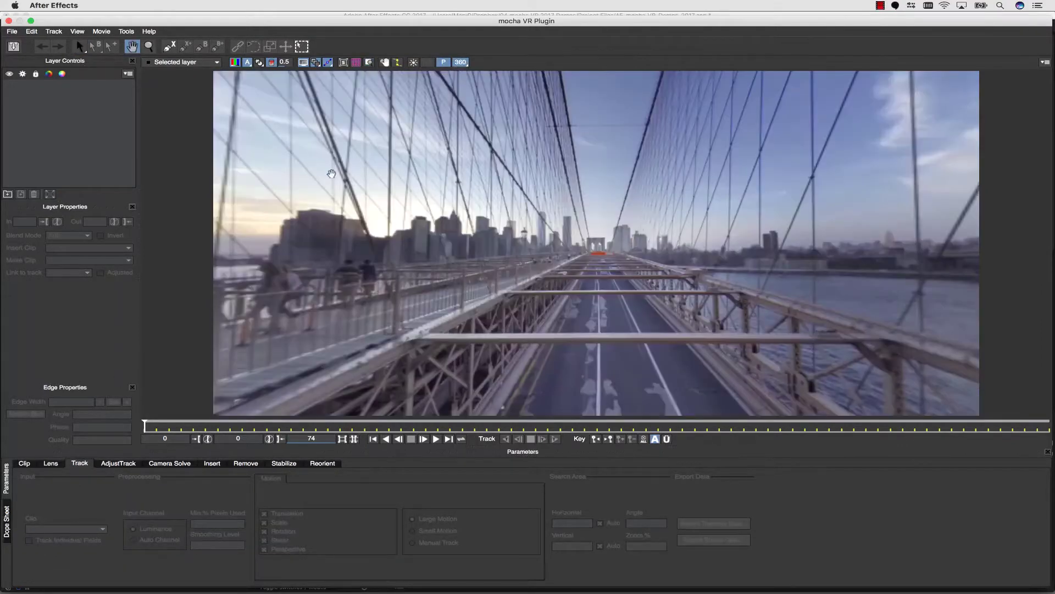
pyautogui.moveTo(332, 174); pyautogui.dragTo(564, 226)
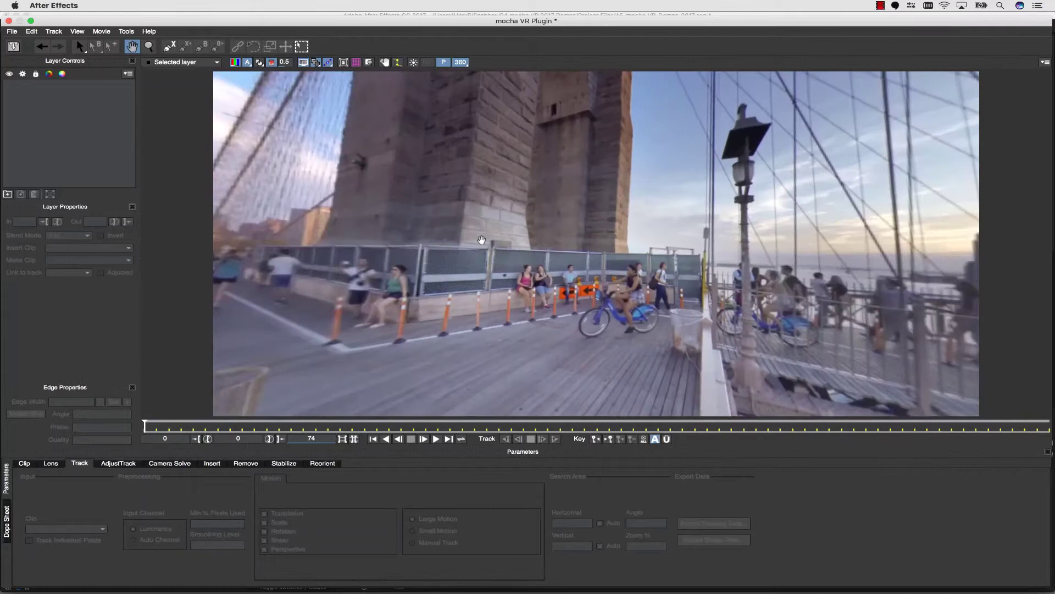
pyautogui.moveTo(481, 240); pyautogui.dragTo(536, 244)
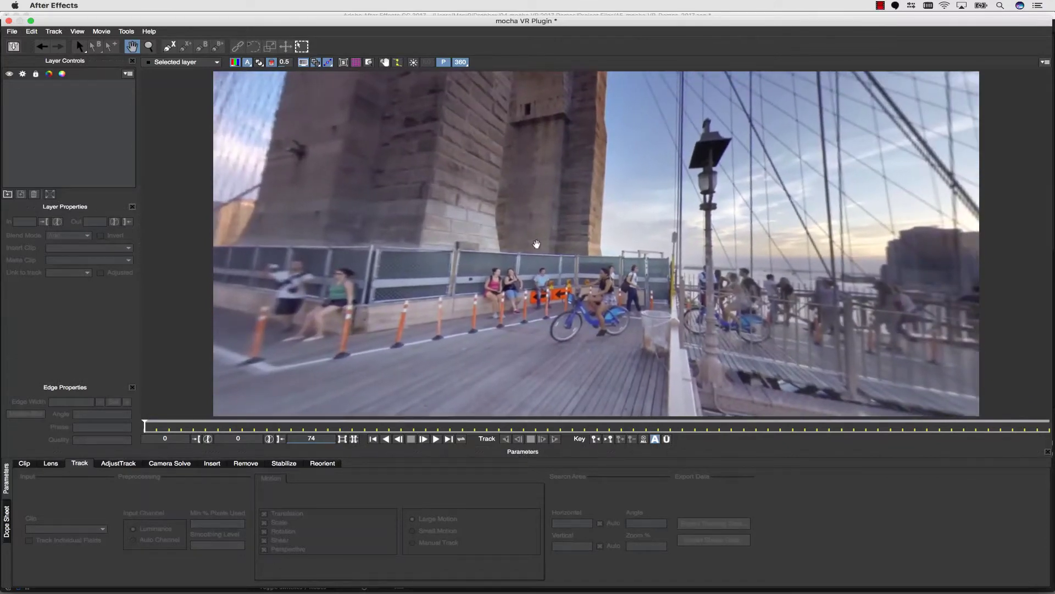
pyautogui.moveTo(141, 424); pyautogui.dragTo(137, 385)
pyautogui.moveTo(362, 315); pyautogui.dragTo(519, 318)
pyautogui.moveTo(144, 426); pyautogui.dragTo(948, 459)
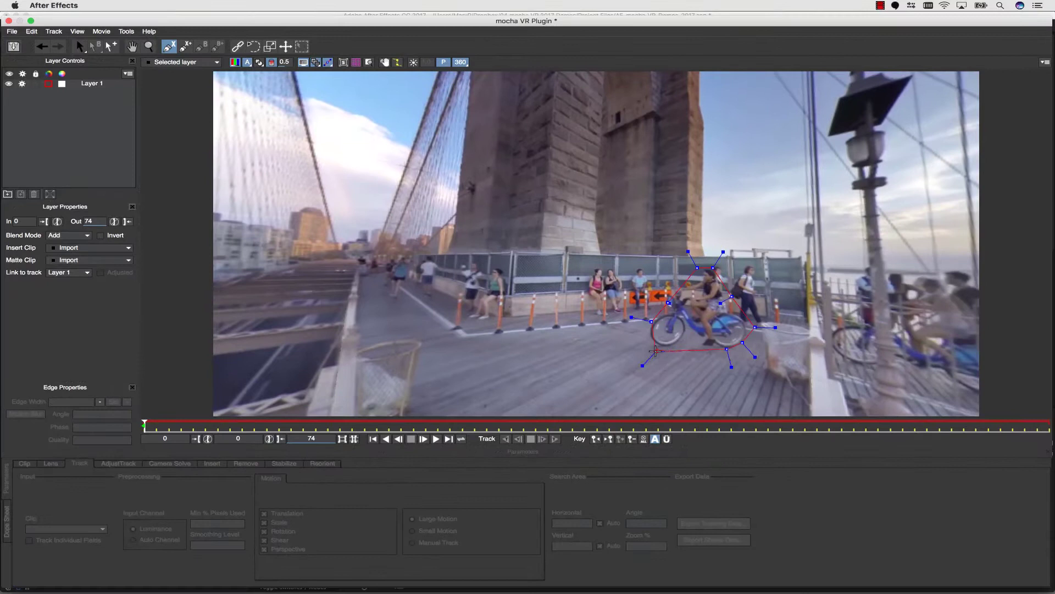
# - Draw a closed X-spline around the cyclist and the blue bike at frame 0
pyautogui.click(645, 336)
pyautogui.rightClick(639, 345)
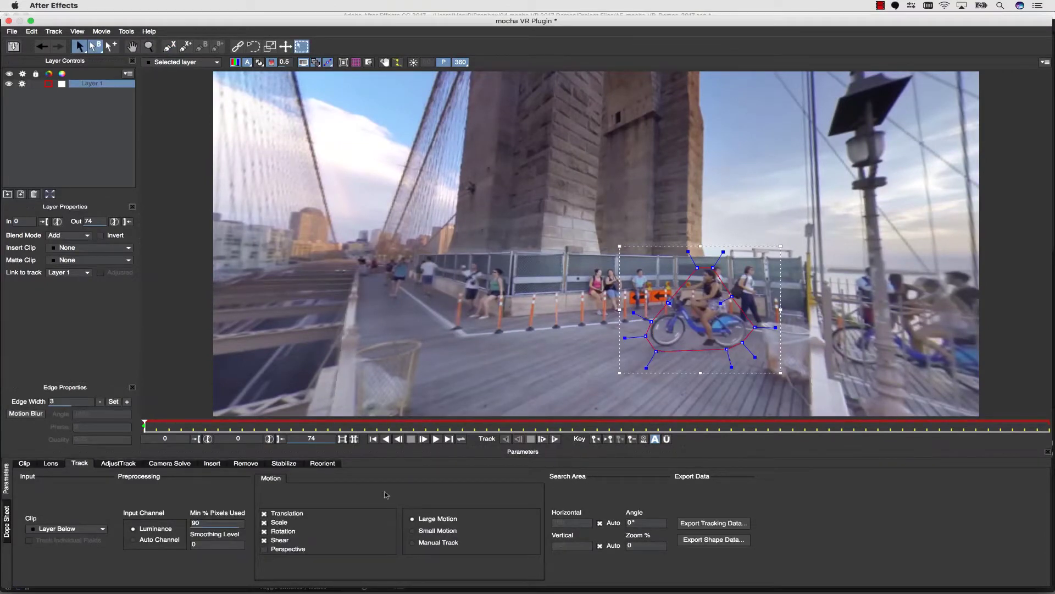
# - Track the cyclist shape forward to frame 74 with shear and perspective motion enabled, and return to frame 0
pyautogui.click(276, 538)
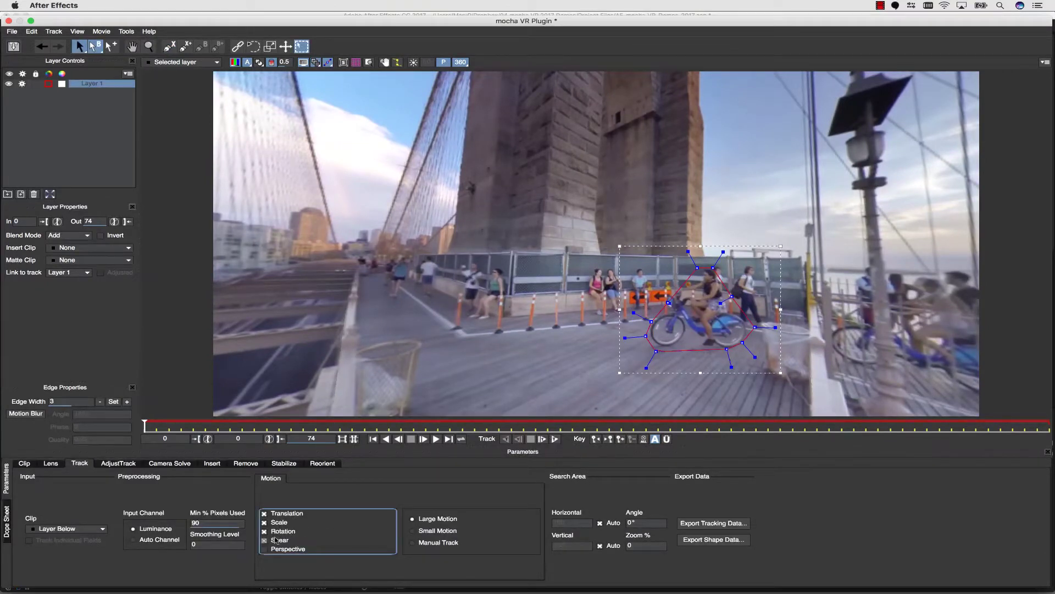
pyautogui.click(554, 439)
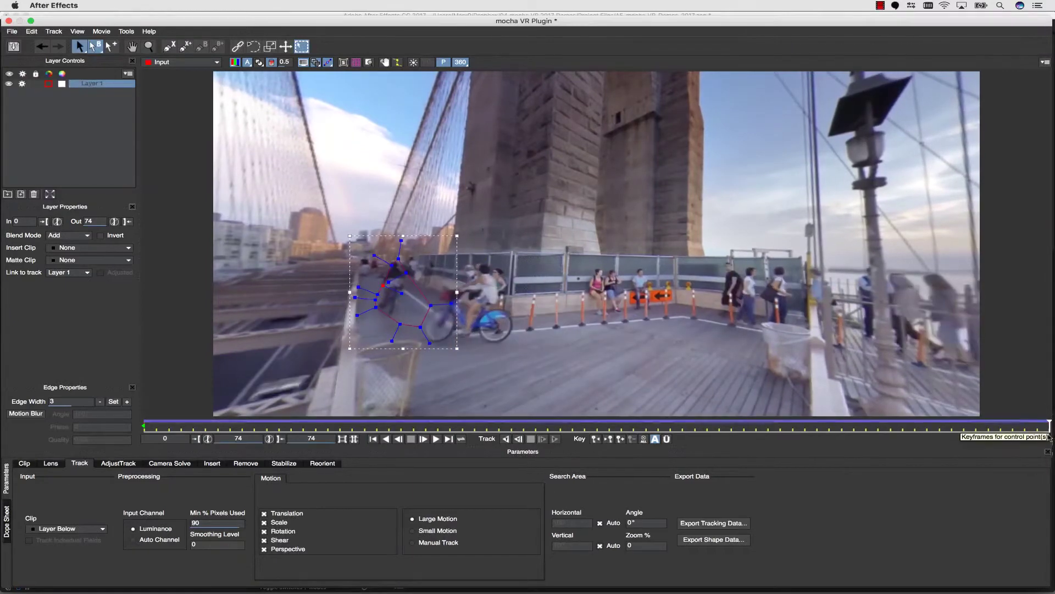
pyautogui.moveTo(1046, 427)
pyautogui.mouseDown()
pyautogui.moveTo(351, 384)
pyautogui.moveTo(47, 343)
pyautogui.mouseUp()
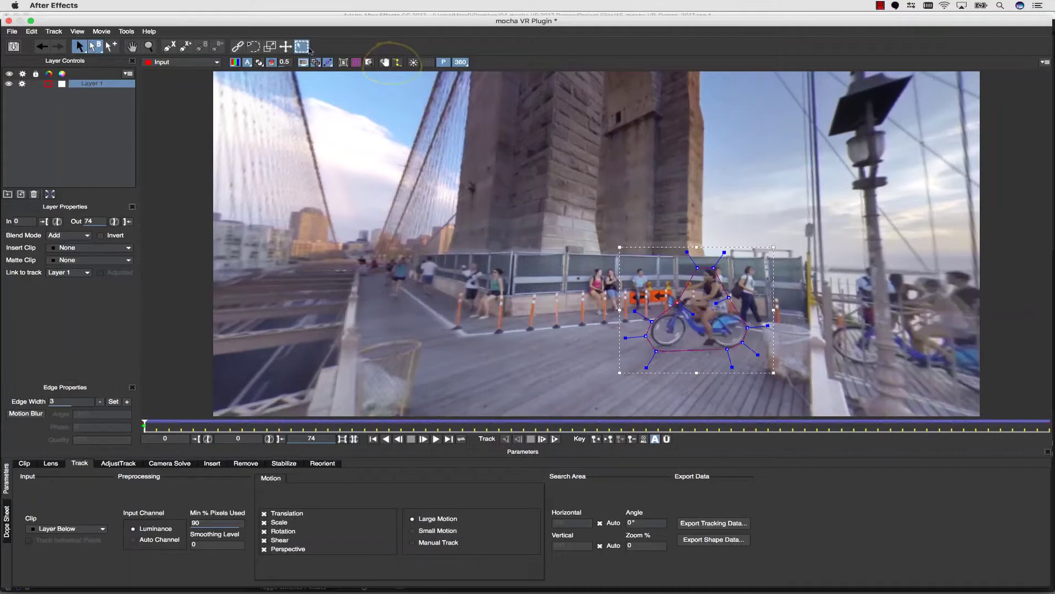
# - Show the planar surface, move it behind the cyclist, and widen it toward the lamp post
pyautogui.click(343, 62)
pyautogui.moveTo(741, 289); pyautogui.dragTo(828, 301)
pyautogui.moveTo(685, 300); pyautogui.dragTo(754, 301)
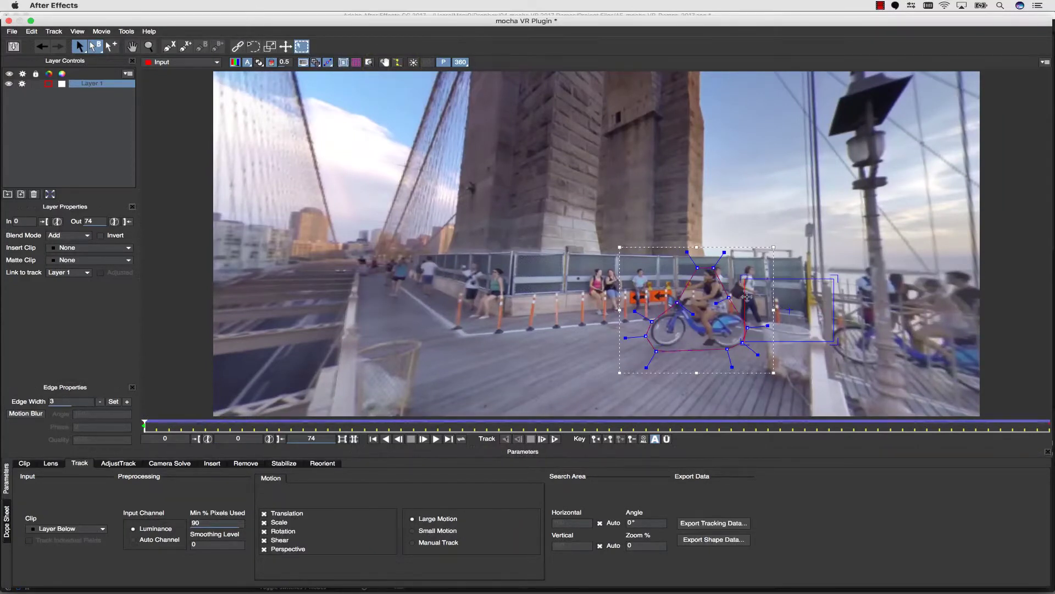
pyautogui.moveTo(836, 300); pyautogui.dragTo(877, 302)
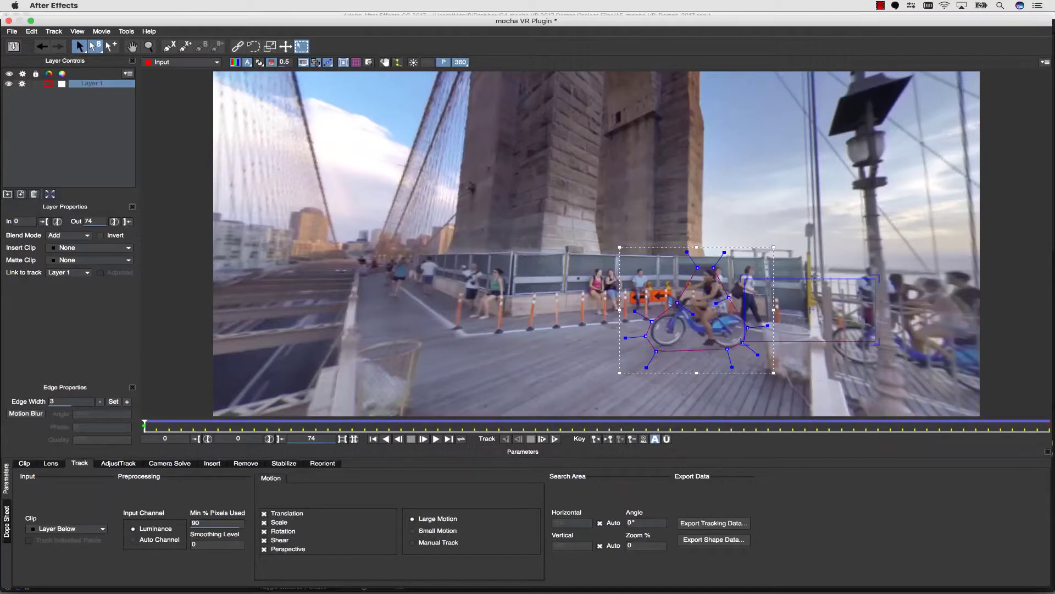
pyautogui.moveTo(817, 279); pyautogui.dragTo(814, 269)
pyautogui.moveTo(792, 340); pyautogui.dragTo(792, 335)
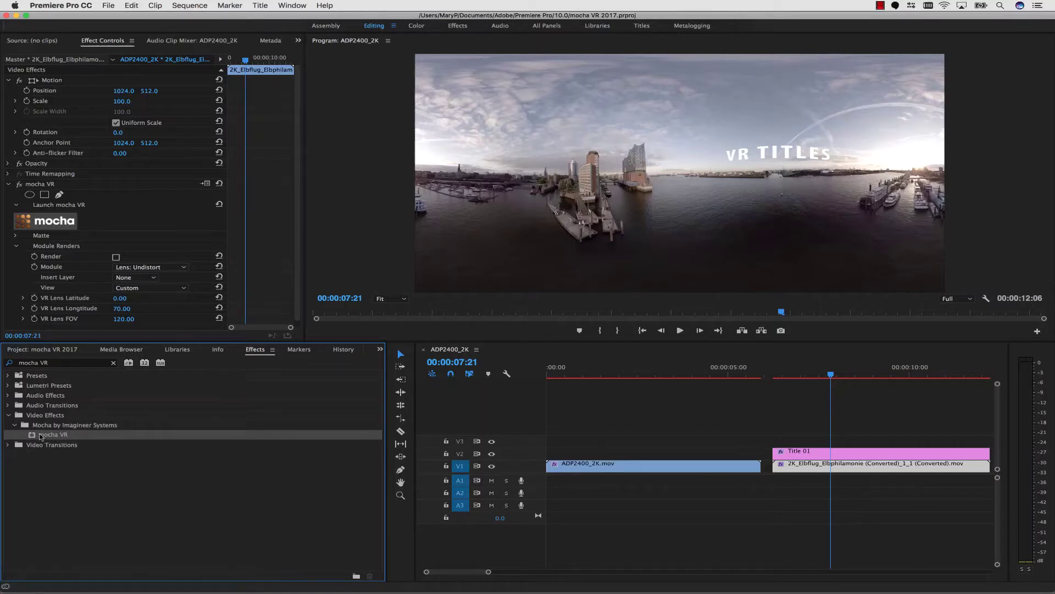
# - Switch to Premiere Pro, apply mocha VR to the 2K_Elbflug_Elbphilamonie clip, and launch the plugin past its start screen
pyautogui.moveTo(40, 436); pyautogui.dragTo(164, 257)
pyautogui.click(65, 287)
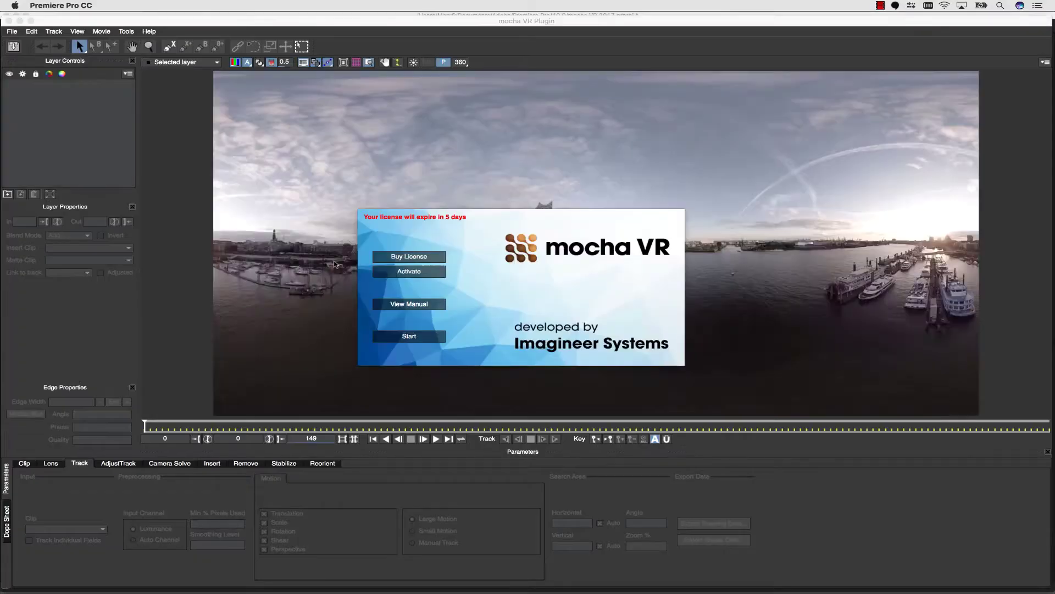
pyautogui.click(409, 336)
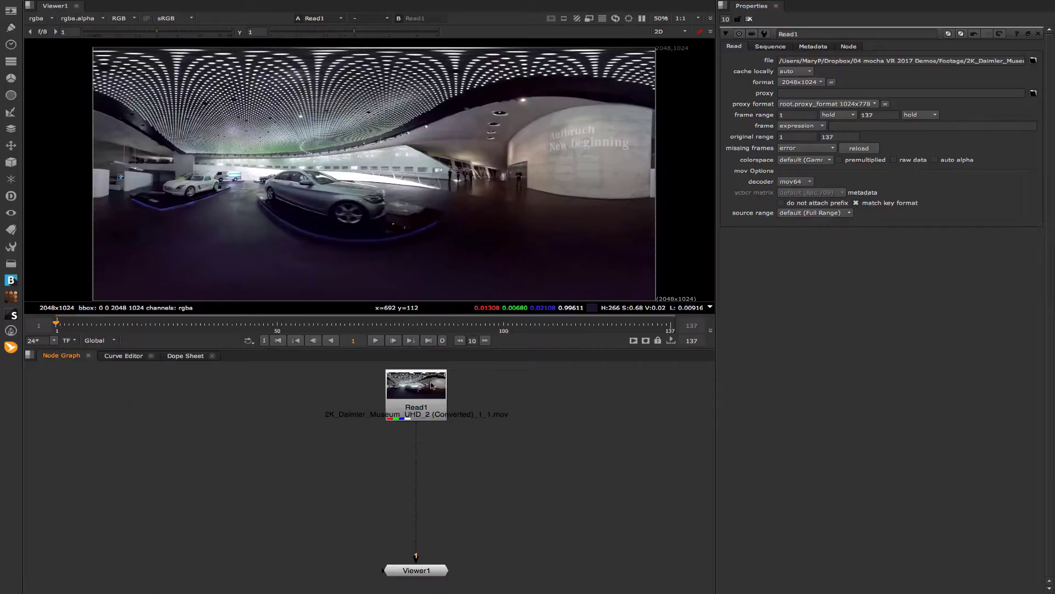
# - Insert a mocha VR node between Read1 and Viewer1 in Nuke by searching for it, and undo the insertion
pyautogui.click(416, 410)
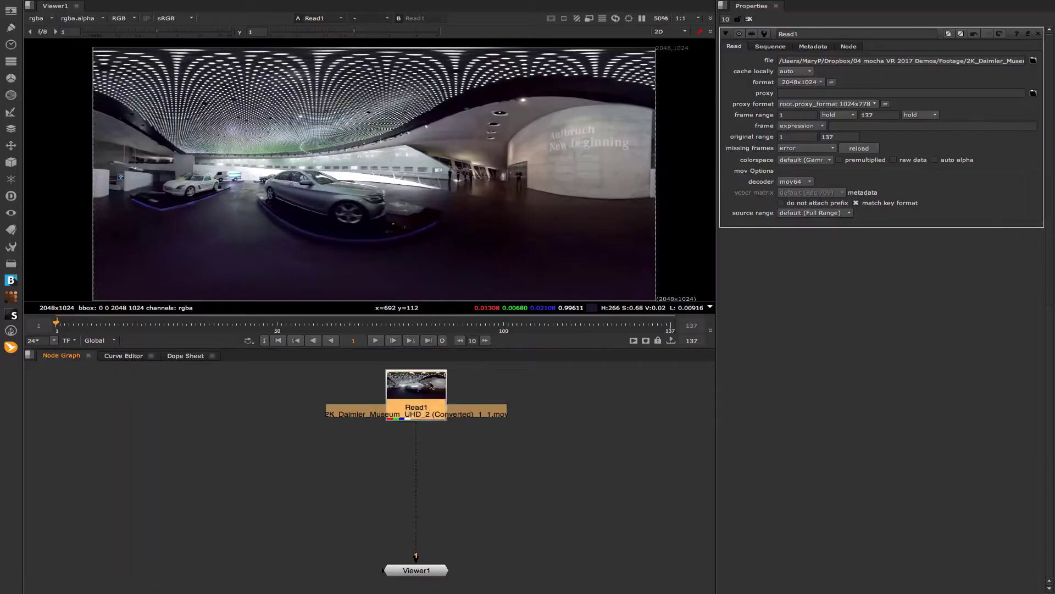
pyautogui.press('Tab')
pyautogui.write('mocha')
pyautogui.click(407, 396)
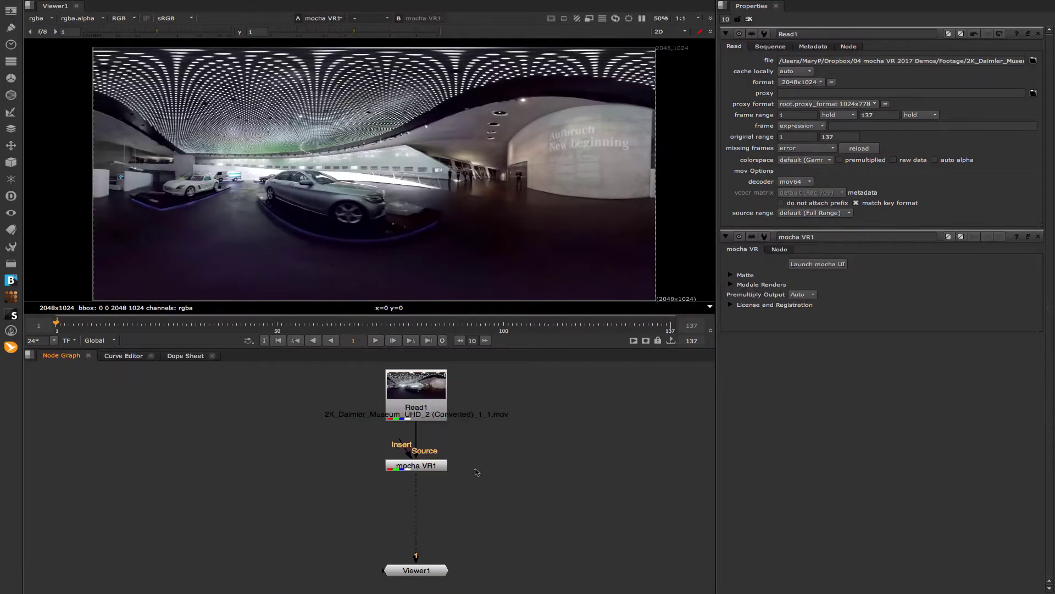
pyautogui.press('super+z')
# - Add a mocha VR node below Read1 from the mocha plugin collection, and launch its mocha interface
pyautogui.click(11, 297)
pyautogui.click(50, 311)
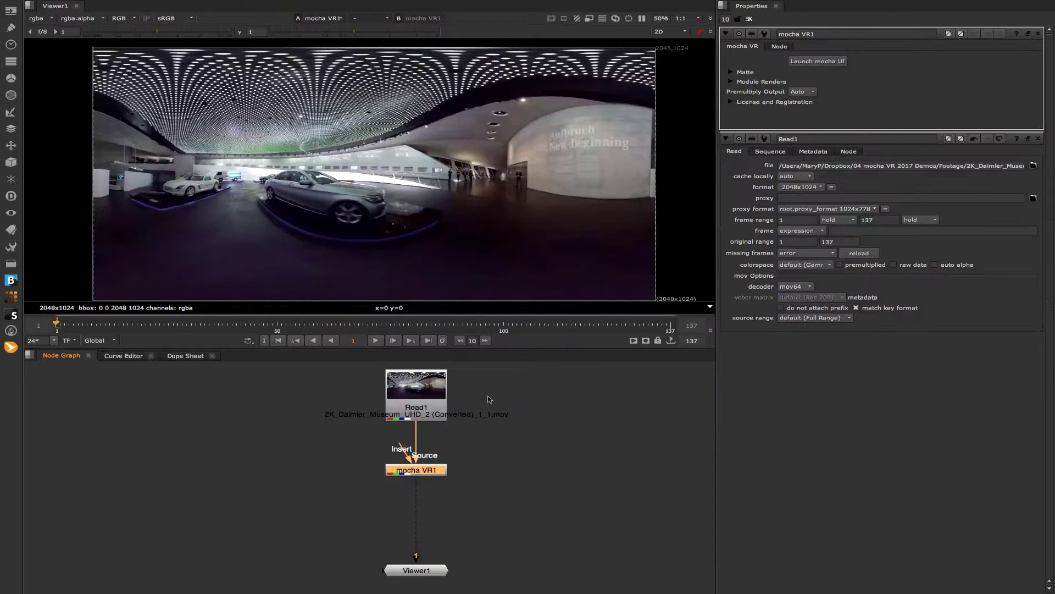
pyautogui.click(802, 63)
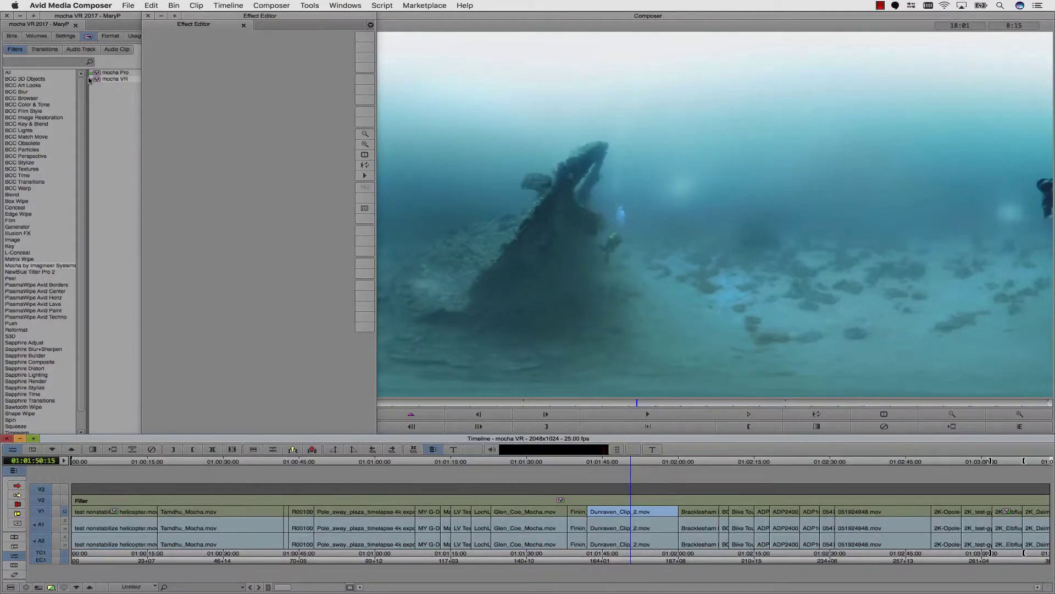
# - Switch to Avid Media Composer, apply the mocha VR effect to Dunraven_Clip_2.mov on V1, and launch mocha VR
pyautogui.moveTo(95, 80); pyautogui.dragTo(188, 120)
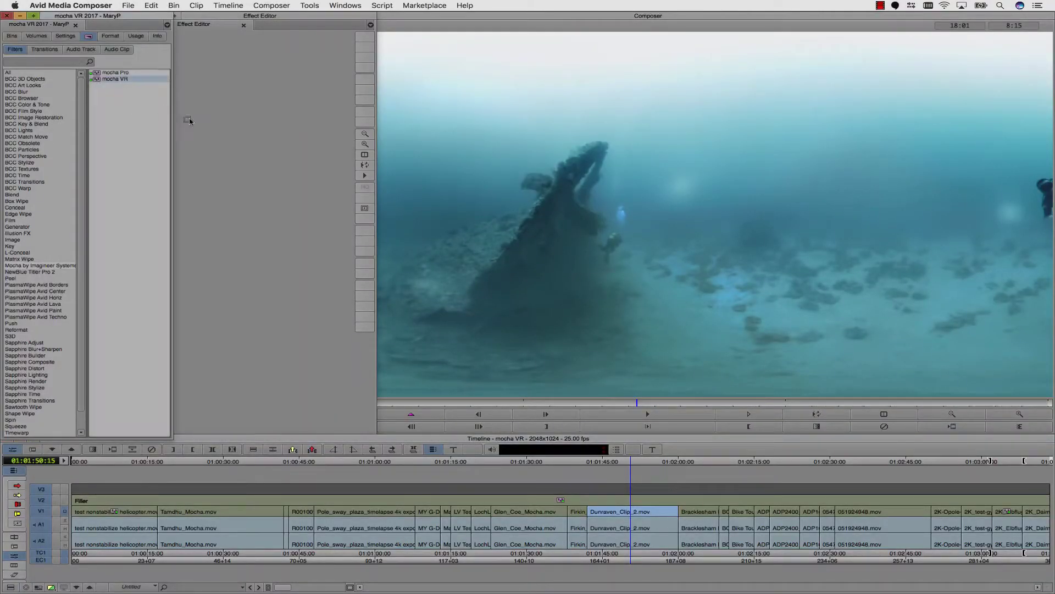
pyautogui.moveTo(589, 391); pyautogui.dragTo(642, 511)
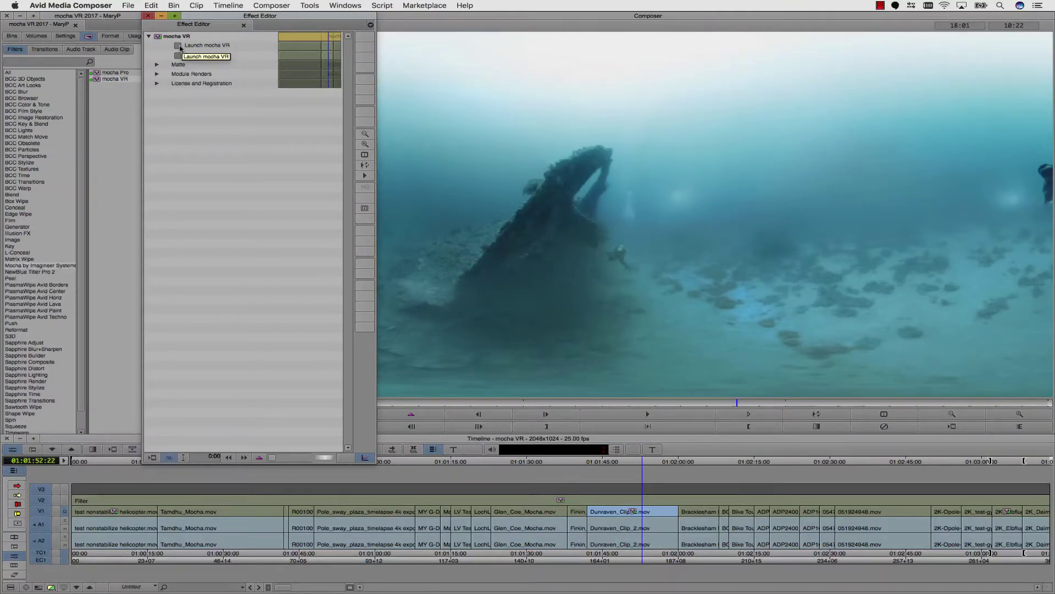
pyautogui.click(179, 46)
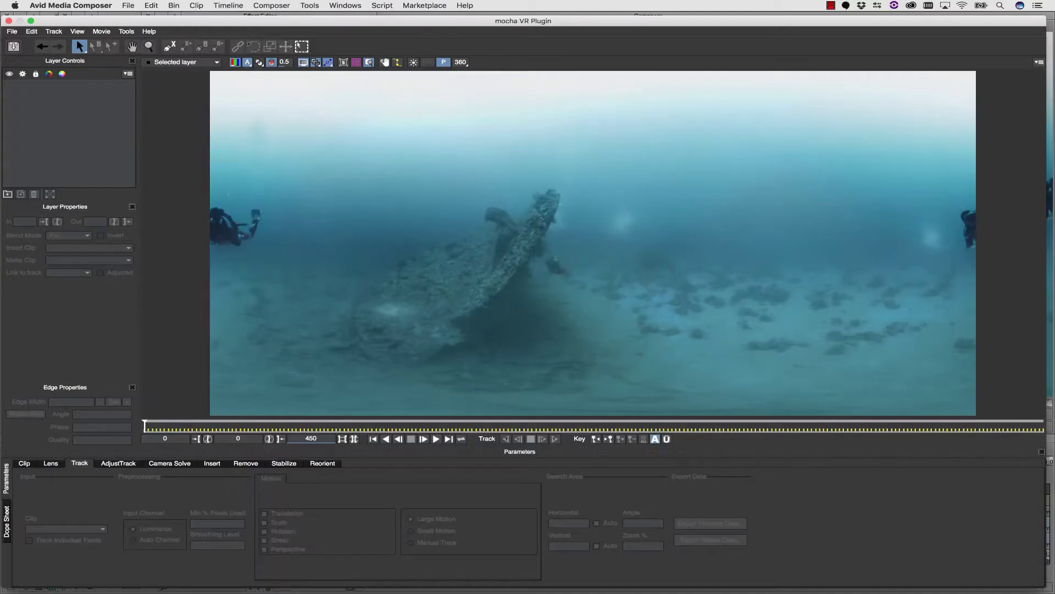
# - Enable the 360 view, play the underwater clip, and look around the wreck and the divers
pyautogui.click(460, 63)
pyautogui.press('space')
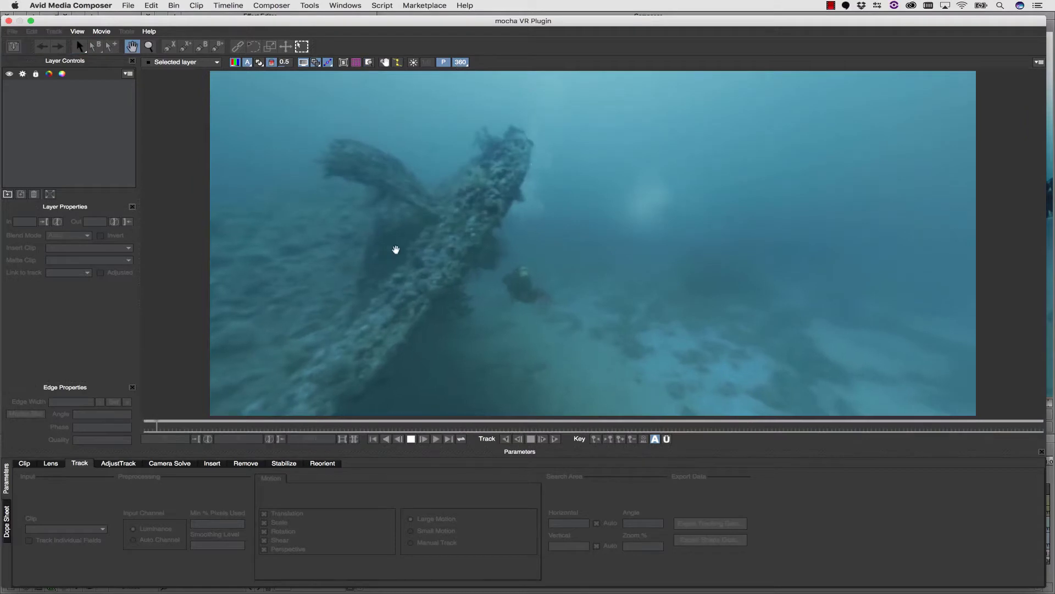
pyautogui.moveTo(492, 219); pyautogui.dragTo(520, 193)
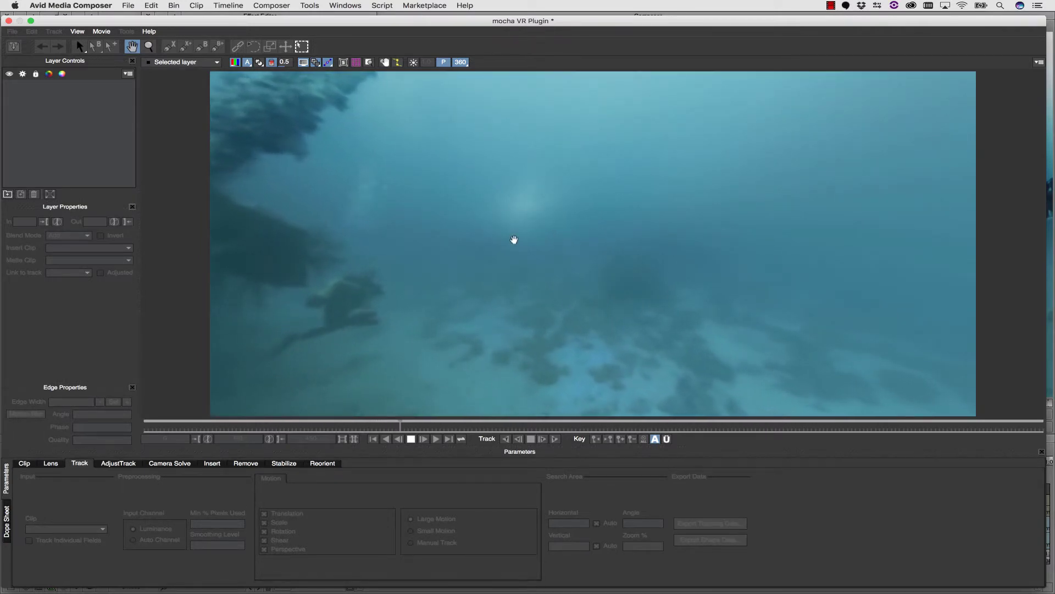
pyautogui.moveTo(513, 240); pyautogui.dragTo(779, 216)
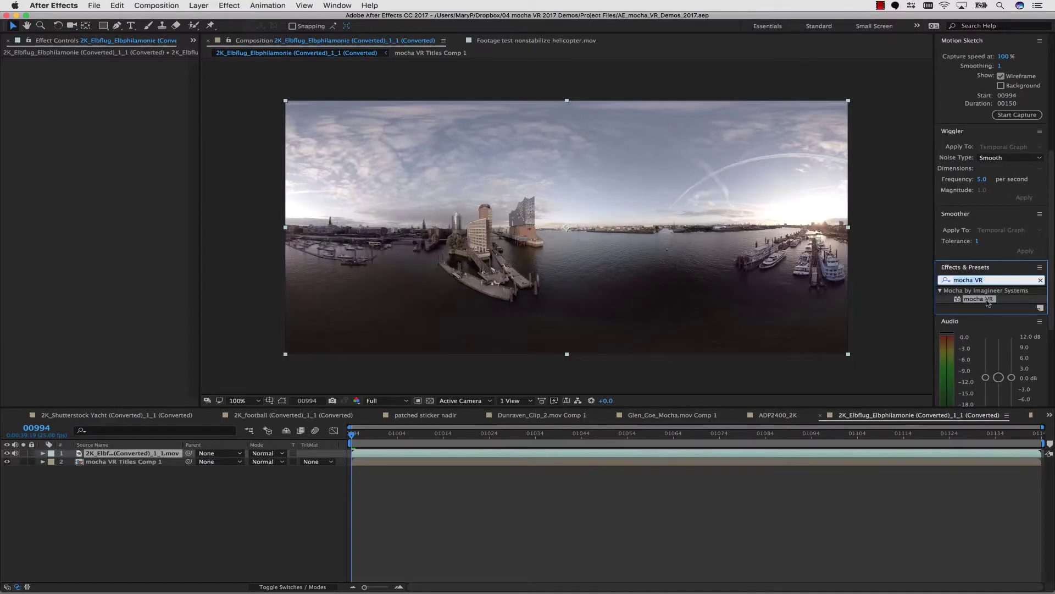
# - Switch to After Effects, apply mocha VR to the 2K_Elbflug_Elbphilamonie layer, and launch the plugin
pyautogui.moveTo(987, 303); pyautogui.dragTo(971, 302)
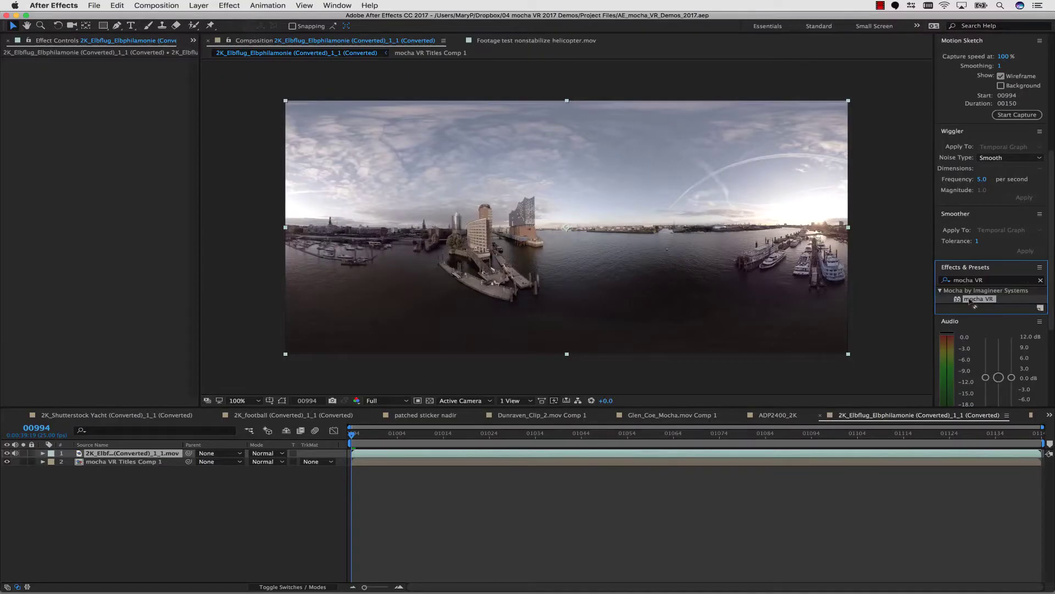
pyautogui.moveTo(119, 450); pyautogui.dragTo(118, 453)
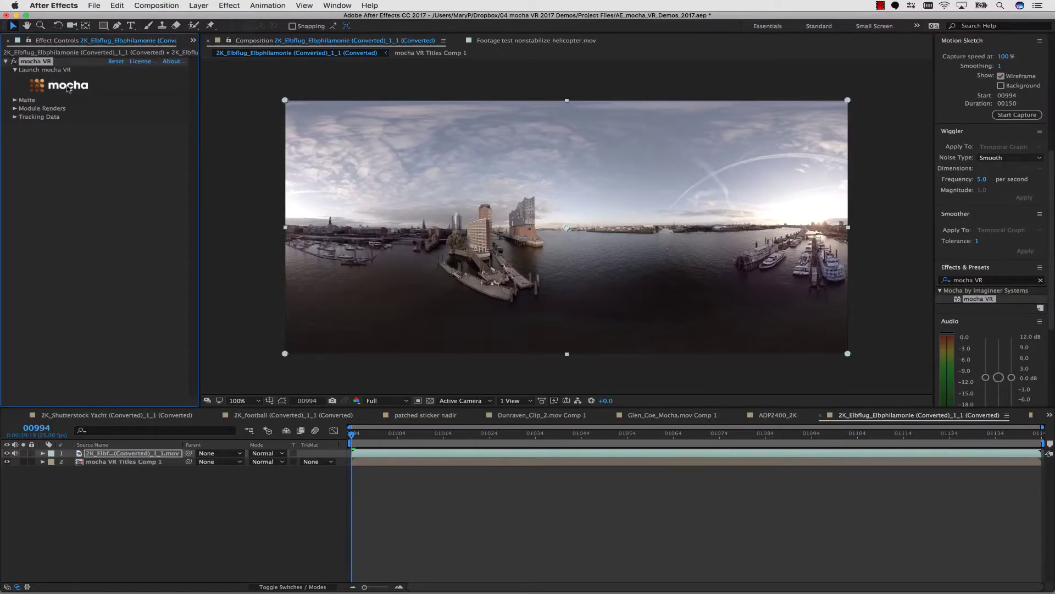
pyautogui.click(68, 87)
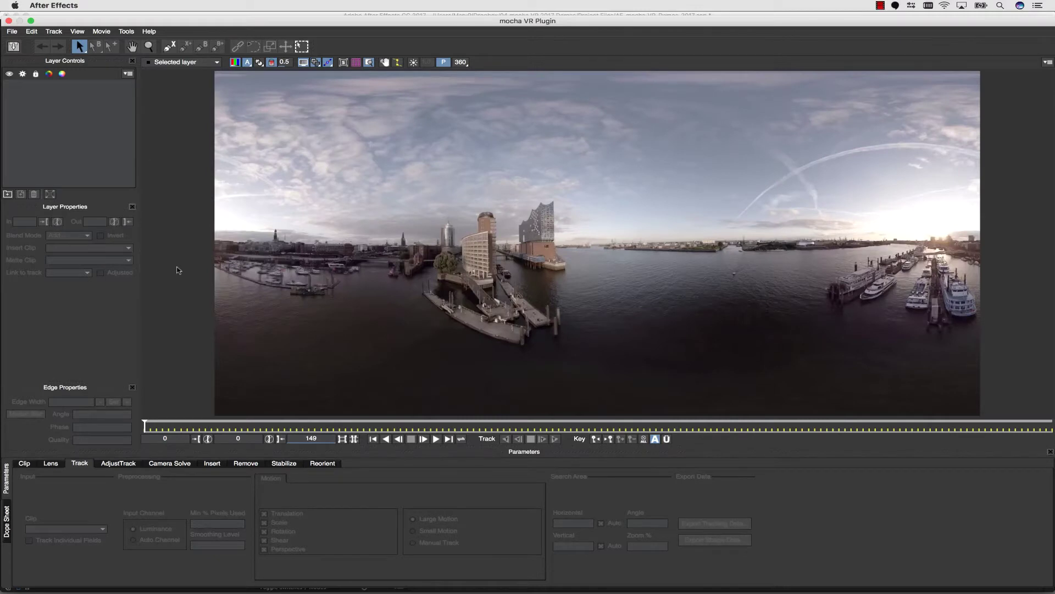
# - Open the Lens module, enable the 360 view, and turn the view toward the waterfront buildings and pier
pyautogui.click(51, 463)
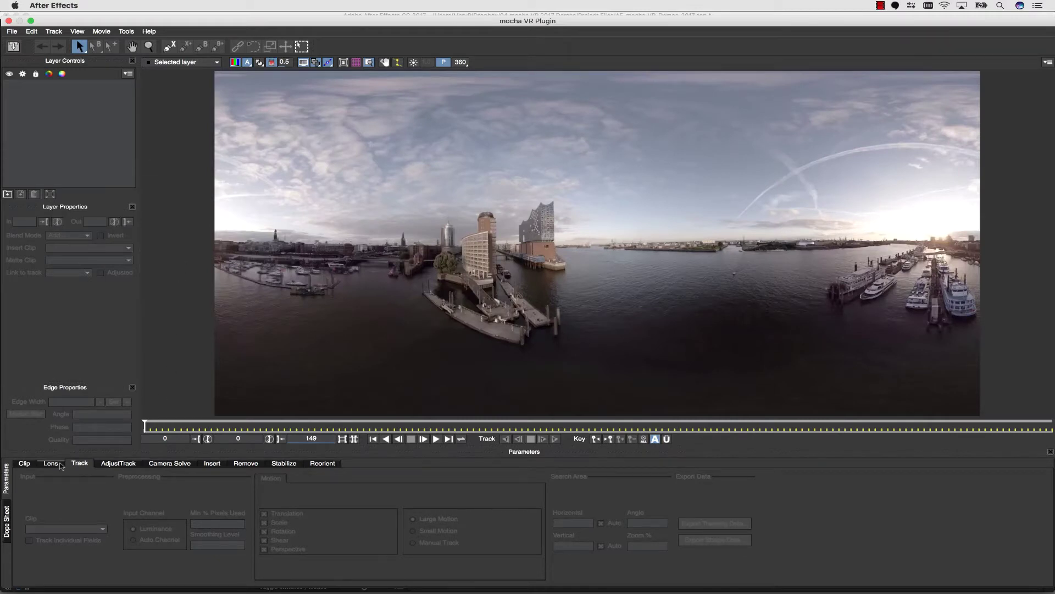
pyautogui.click(461, 62)
pyautogui.click(460, 62)
pyautogui.click(460, 62)
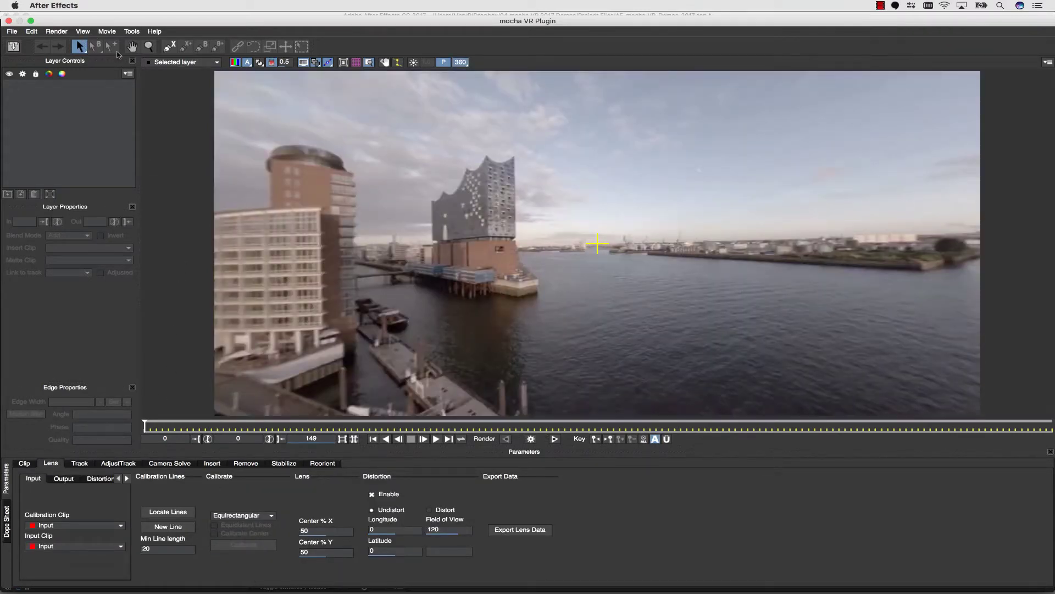
pyautogui.click(132, 47)
pyautogui.moveTo(401, 151); pyautogui.dragTo(555, 150)
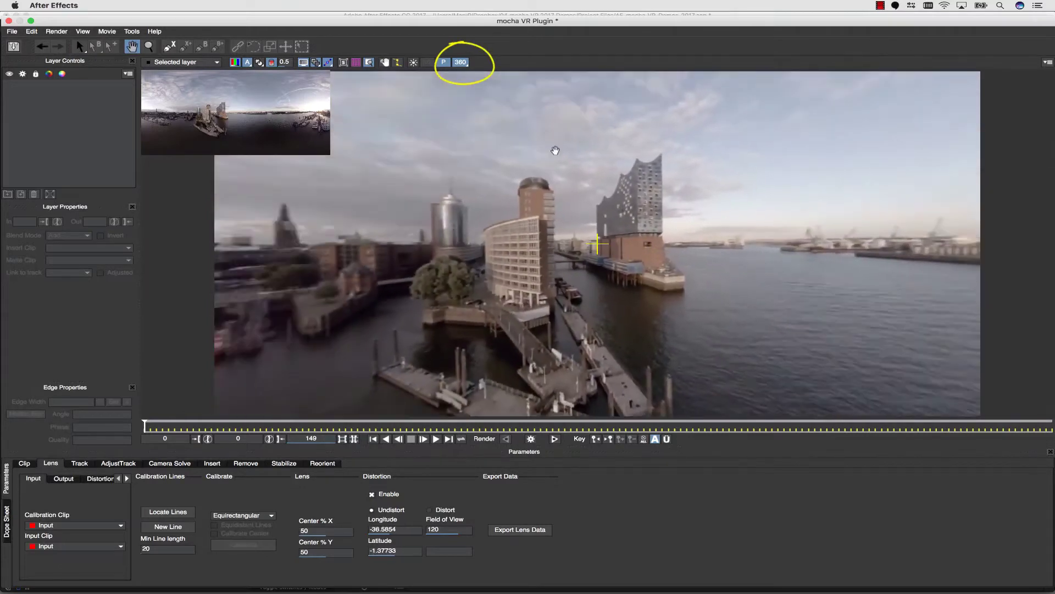
# - Draw a closed X-spline around the glass-topped building's waterfront face at frame 0 and track it forward to frame 149
pyautogui.click(369, 62)
pyautogui.click(169, 47)
pyautogui.click(632, 158)
pyautogui.click(665, 152)
pyautogui.click(686, 283)
pyautogui.click(652, 292)
pyautogui.click(628, 260)
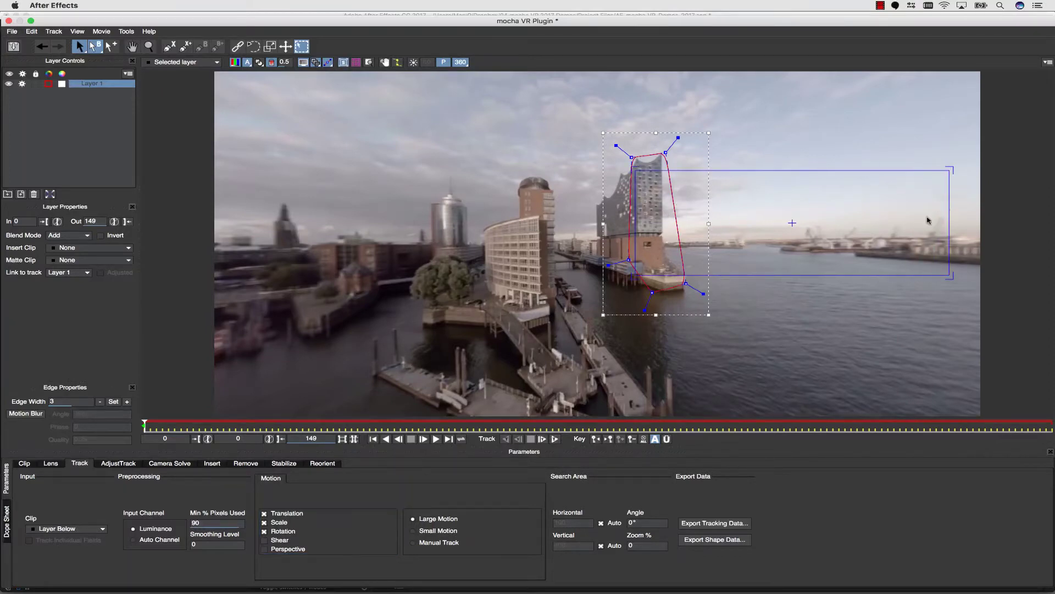
pyautogui.click(555, 439)
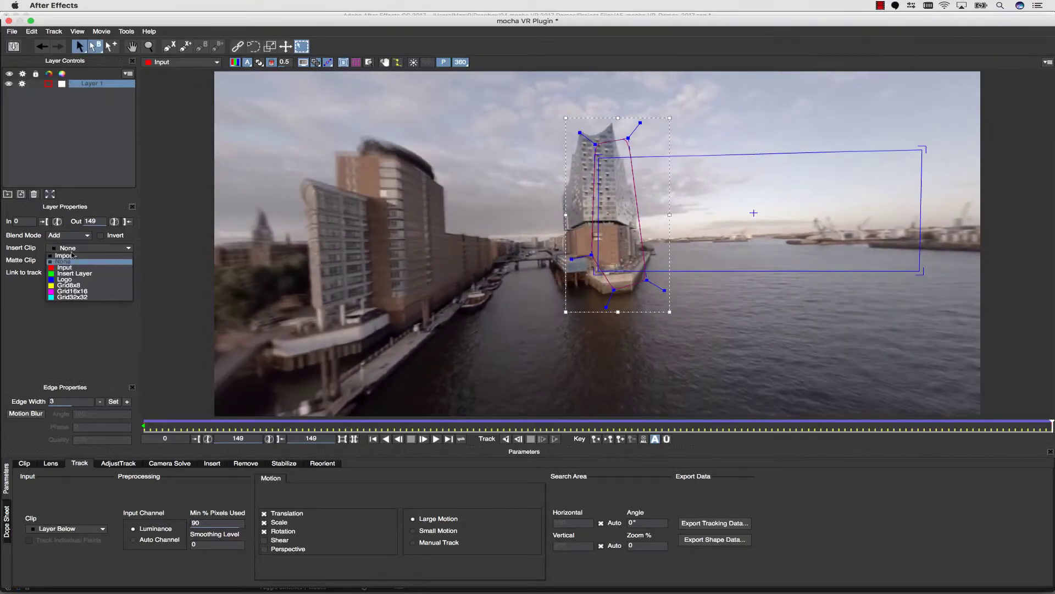
# - Back in After Effects, render the Insert: Composite module with mocha VR Titles Comp 1 as insert layer, and preview the result
pyautogui.click(72, 255)
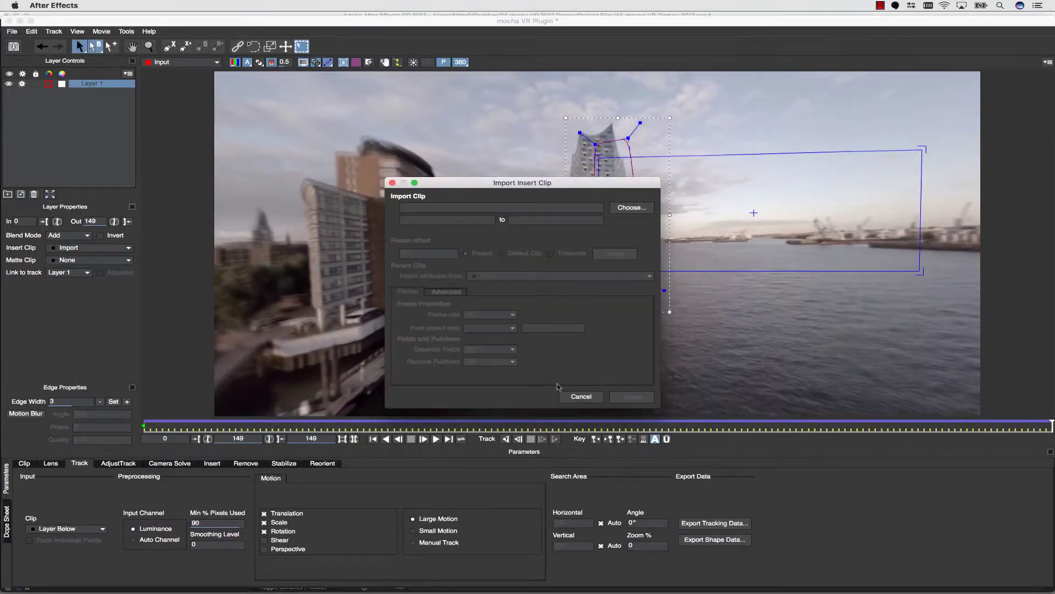
pyautogui.click(577, 396)
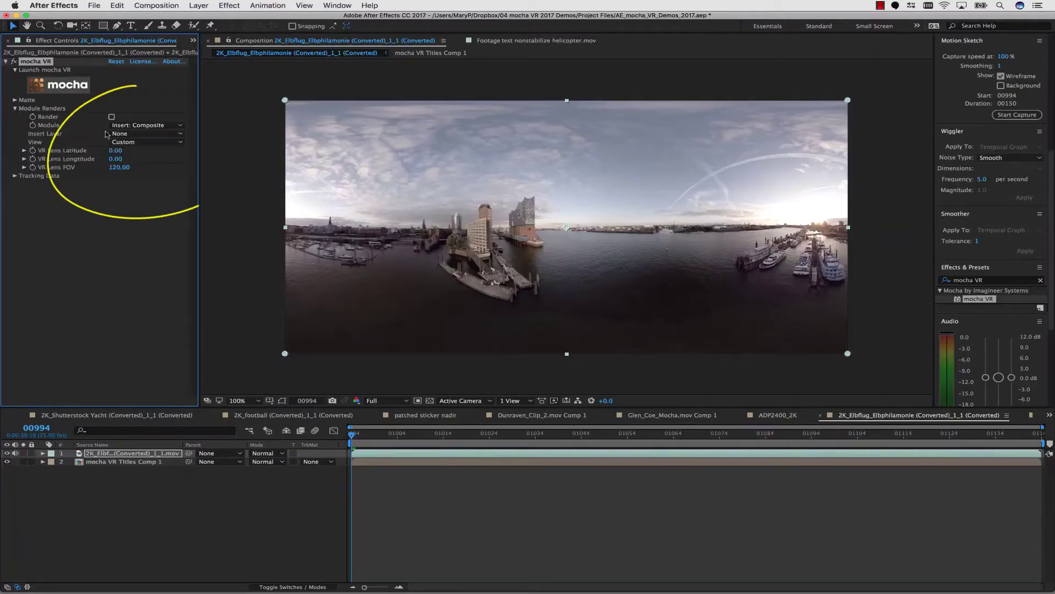
pyautogui.click(124, 134)
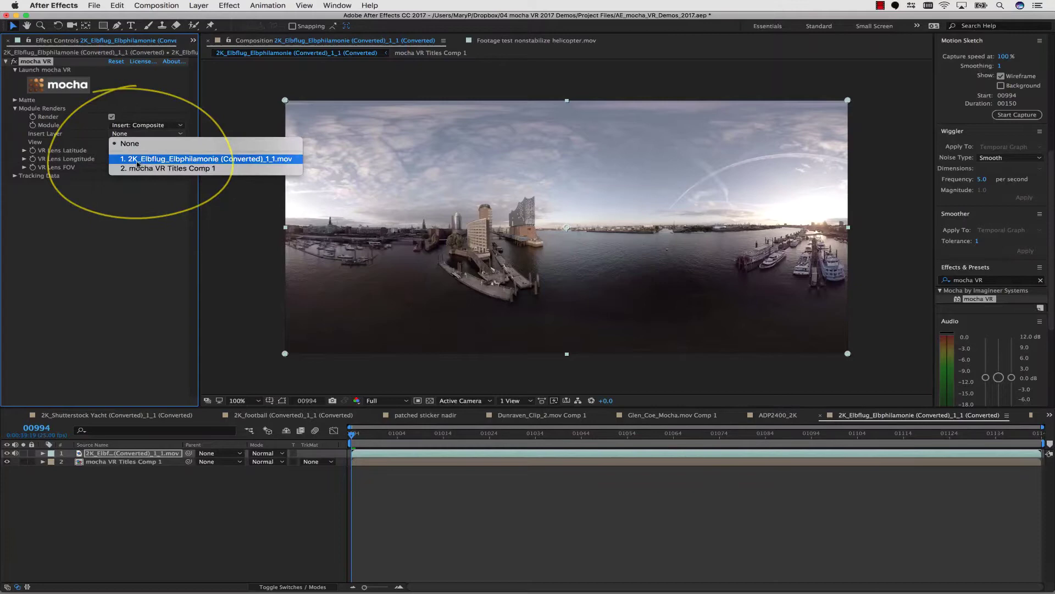
pyautogui.click(143, 172)
pyautogui.moveTo(367, 437); pyautogui.dragTo(517, 439)
pyautogui.scroll(2, 586, 203)
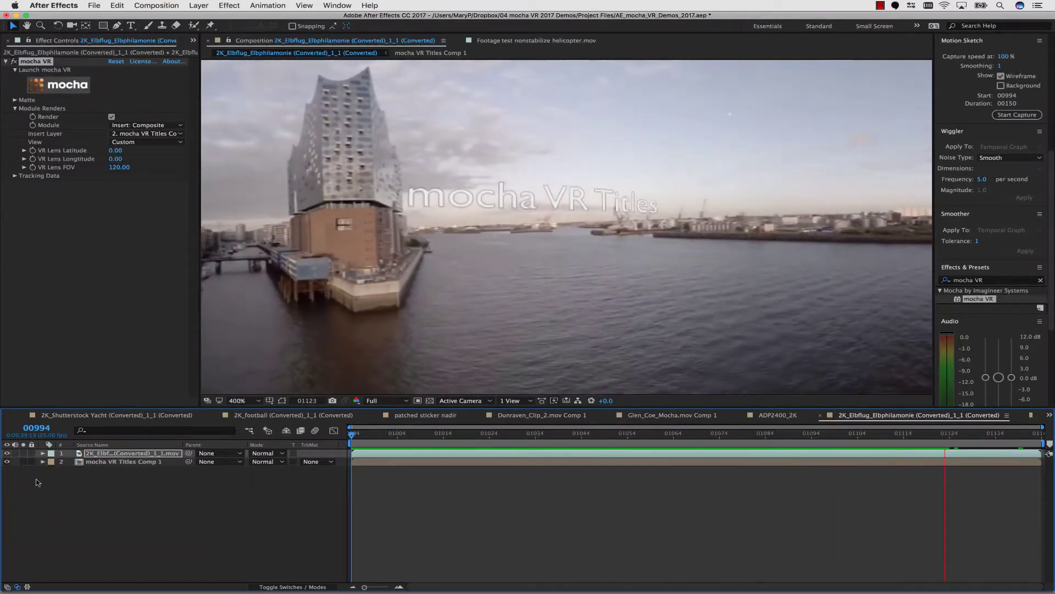
# - Relaunch mocha VR and set up a rendered clip export of Matte for Layer 1 as a QuickTime movie
pyautogui.click(58, 85)
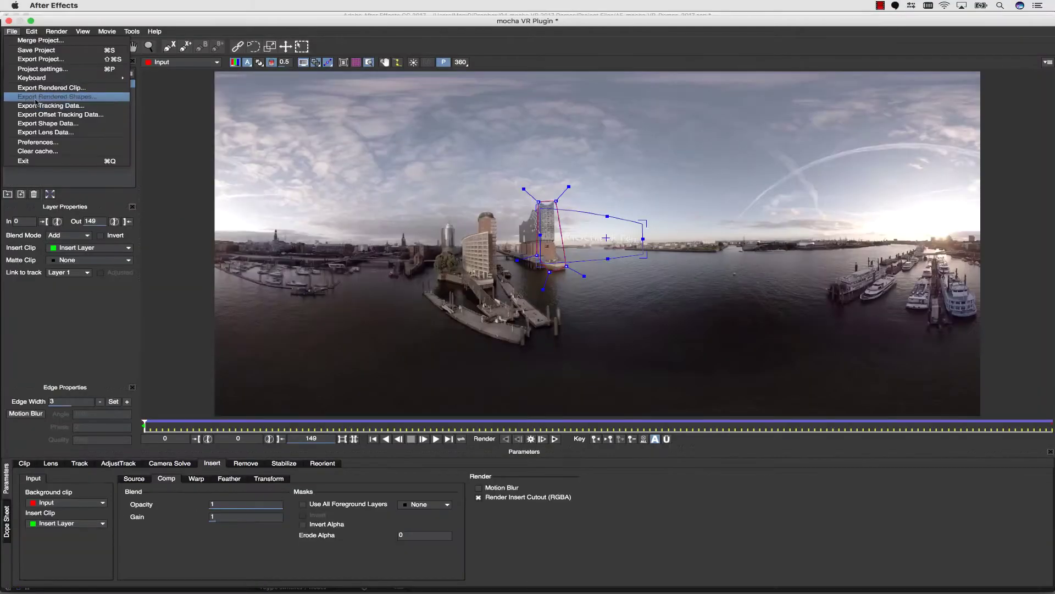
pyautogui.click(60, 93)
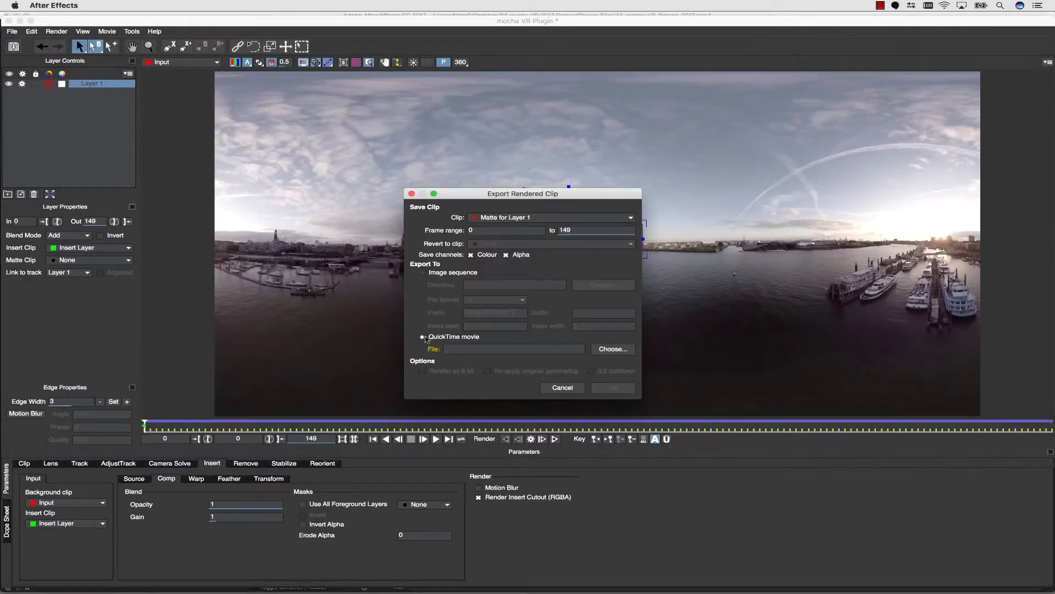
pyautogui.click(604, 350)
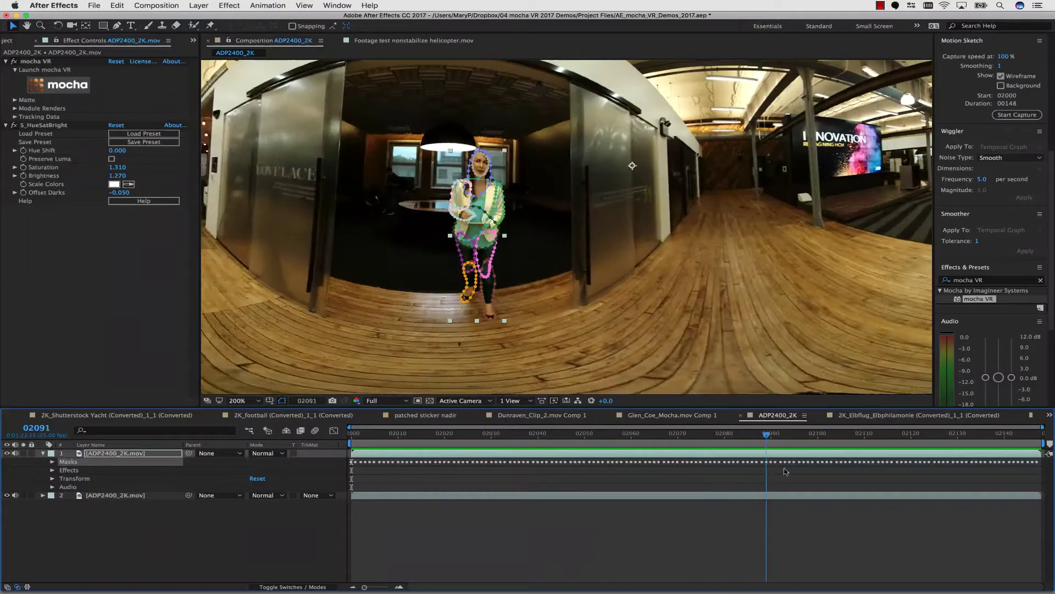
# - Launch mocha VR on the ADP2400_2K clip, switch off the 360 view, and zoom in on the woman
pyautogui.click(56, 85)
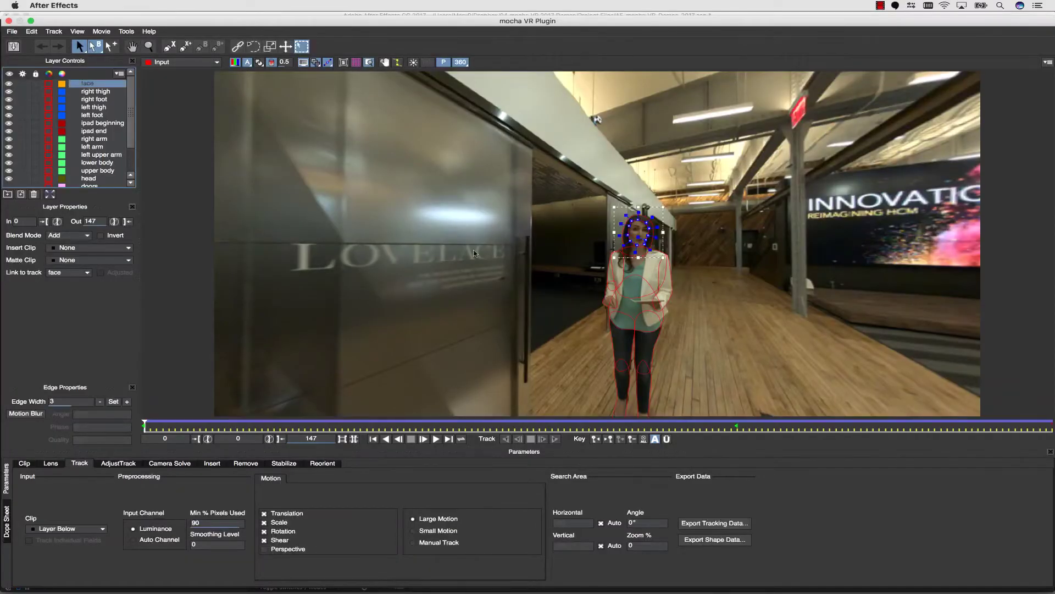
pyautogui.click(462, 63)
pyautogui.click(461, 64)
pyautogui.click(461, 63)
pyautogui.click(483, 273)
pyautogui.click(148, 46)
pyautogui.moveTo(558, 245); pyautogui.dragTo(557, 160)
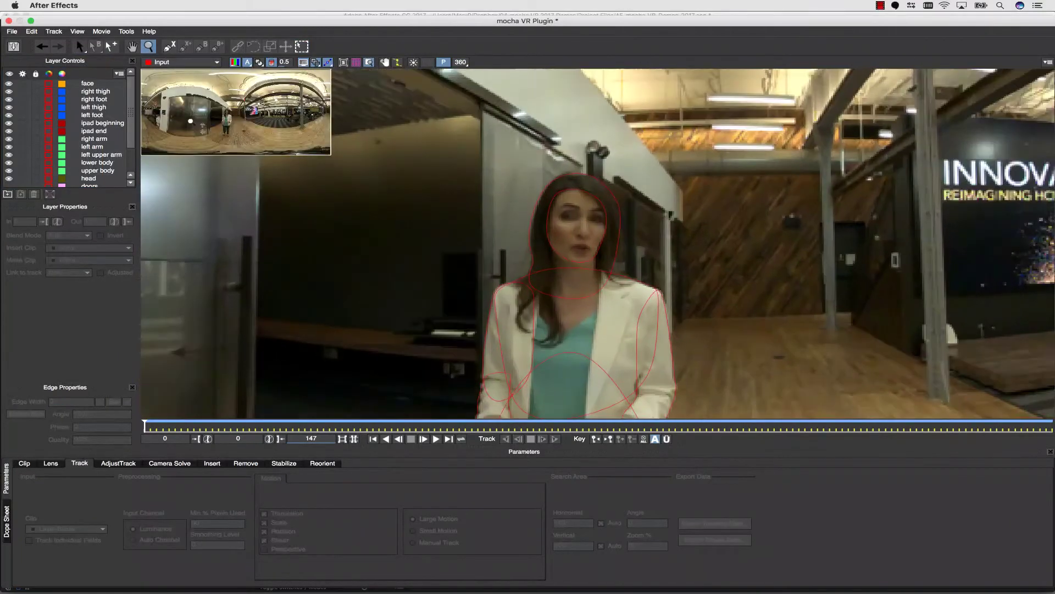
# - Hide the existing face layer and draw a closed X-spline around the woman's face at frame 0
pyautogui.click(9, 83)
pyautogui.click(369, 62)
pyautogui.click(169, 46)
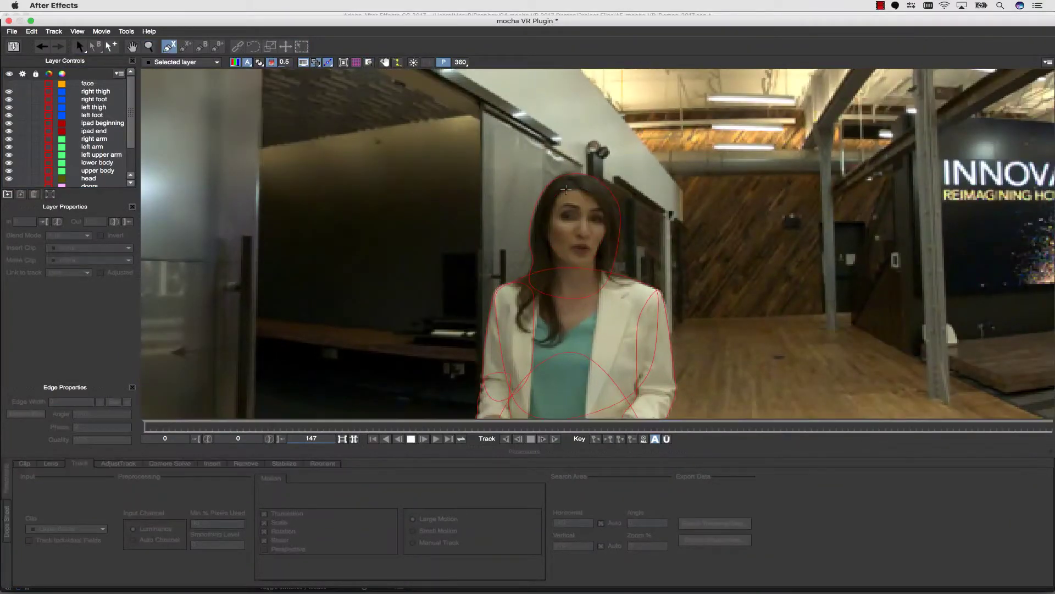
pyautogui.click(571, 186)
pyautogui.click(547, 195)
pyautogui.click(544, 216)
pyautogui.click(598, 243)
pyautogui.click(612, 226)
pyautogui.click(609, 206)
pyautogui.rightClick(598, 195)
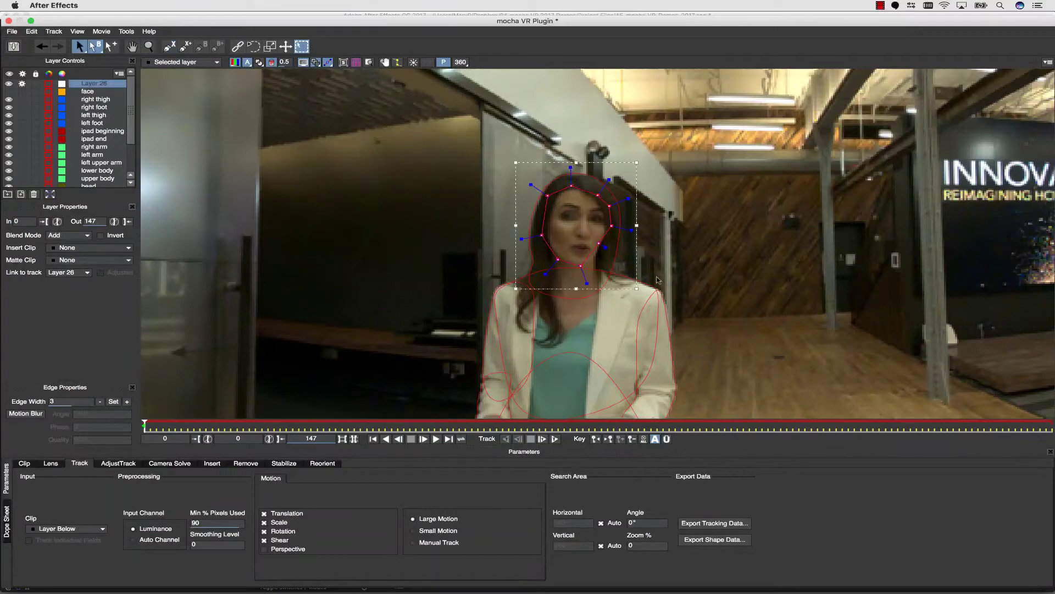
# - Track the new face shape forward to frame 147 with shear motion enabled, and scrub through the frames to check it
pyautogui.click(460, 62)
pyautogui.press('x')
pyautogui.moveTo(820, 179); pyautogui.dragTo(458, 223)
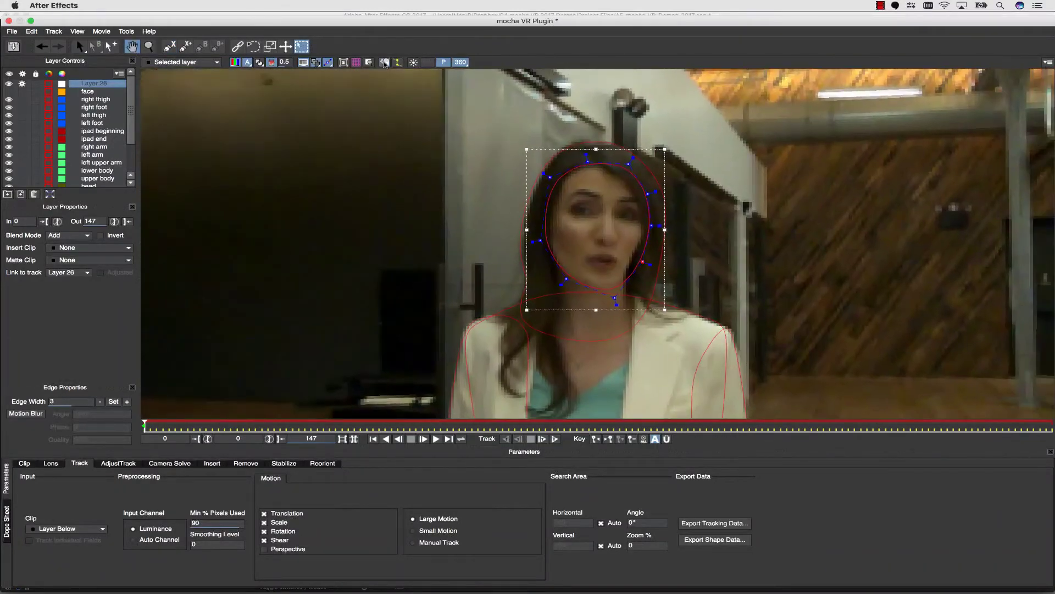
pyautogui.click(554, 438)
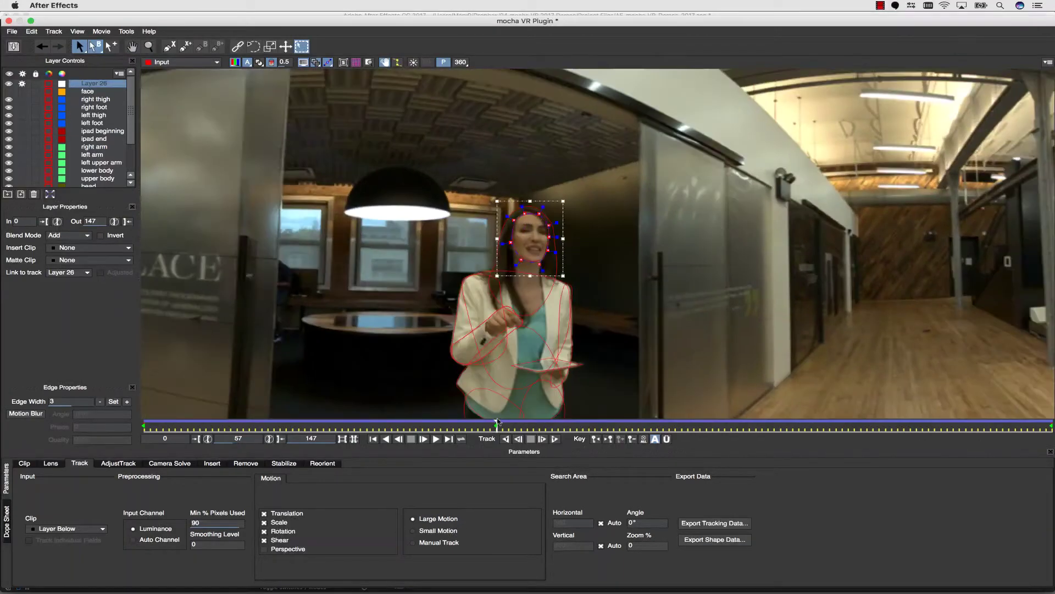
pyautogui.moveTo(497, 422); pyautogui.dragTo(793, 427)
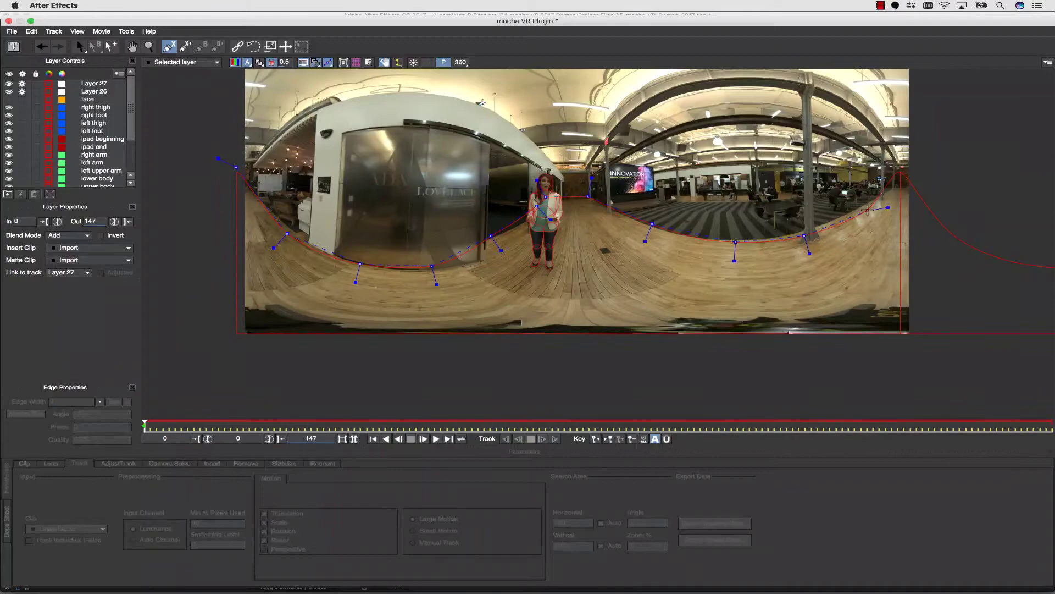
# - Close the X-spline around the wooden floor, save the project, and exit the mocha interface
pyautogui.rightClick(882, 189)
pyautogui.click(18, 47)
pyautogui.click(9, 21)
# - Enable Apply Matte in the mocha VR effect's matte settings, and review the list of visible layers
pyautogui.click(15, 100)
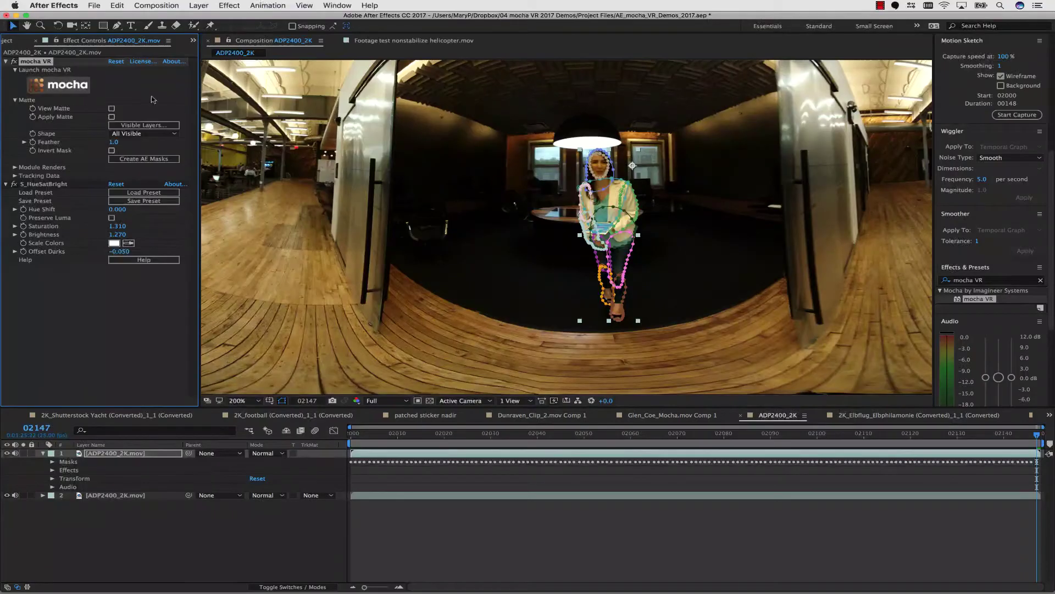
pyautogui.click(144, 126)
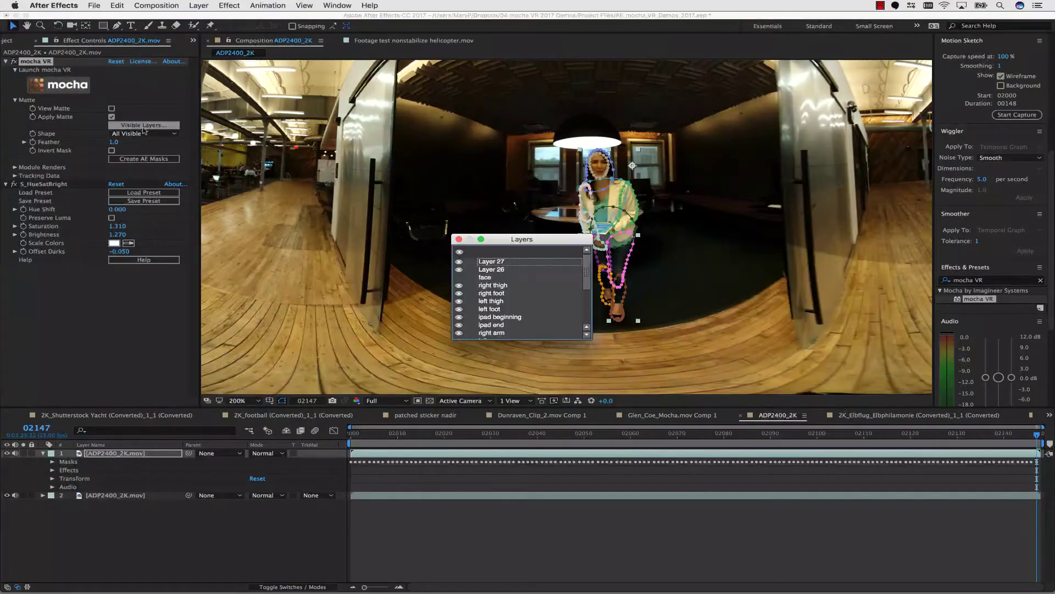
pyautogui.click(459, 239)
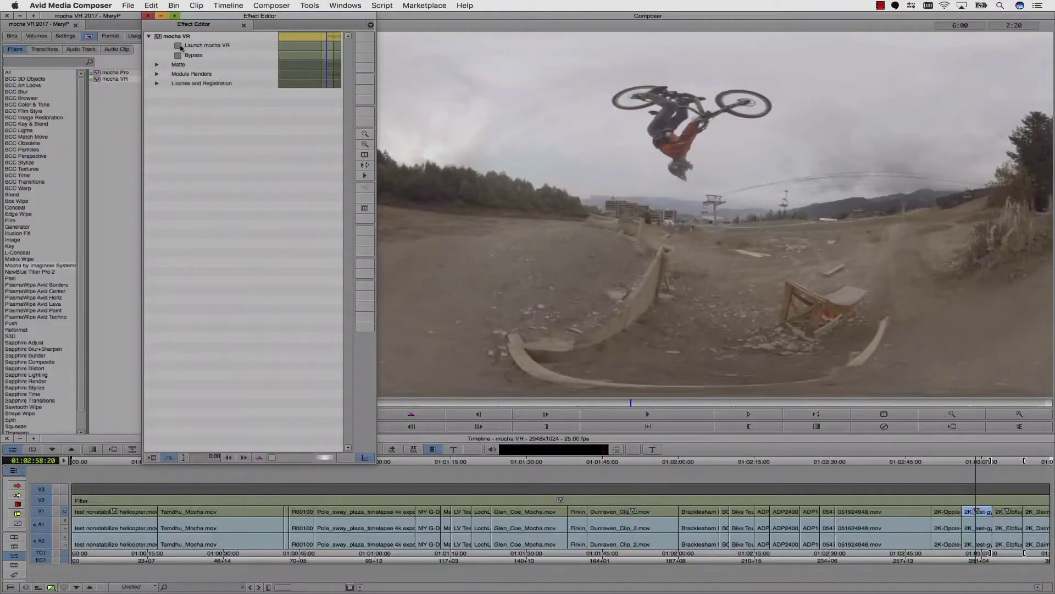
# - Launch mocha VR on the bike backflip clip at proxy resolution, check the spline around the rider, and exit mocha
pyautogui.click(180, 46)
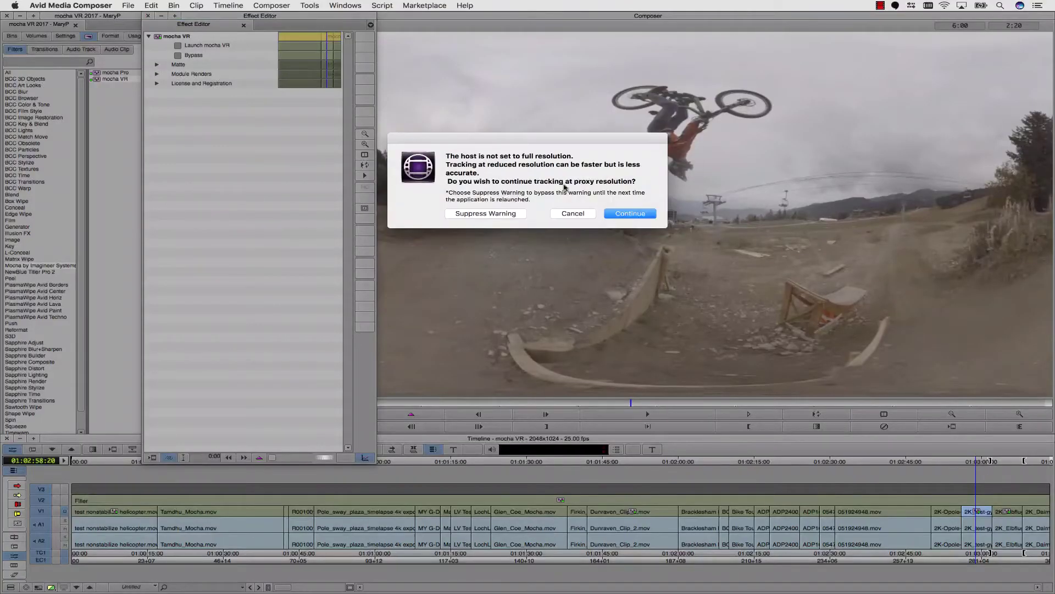
pyautogui.click(630, 214)
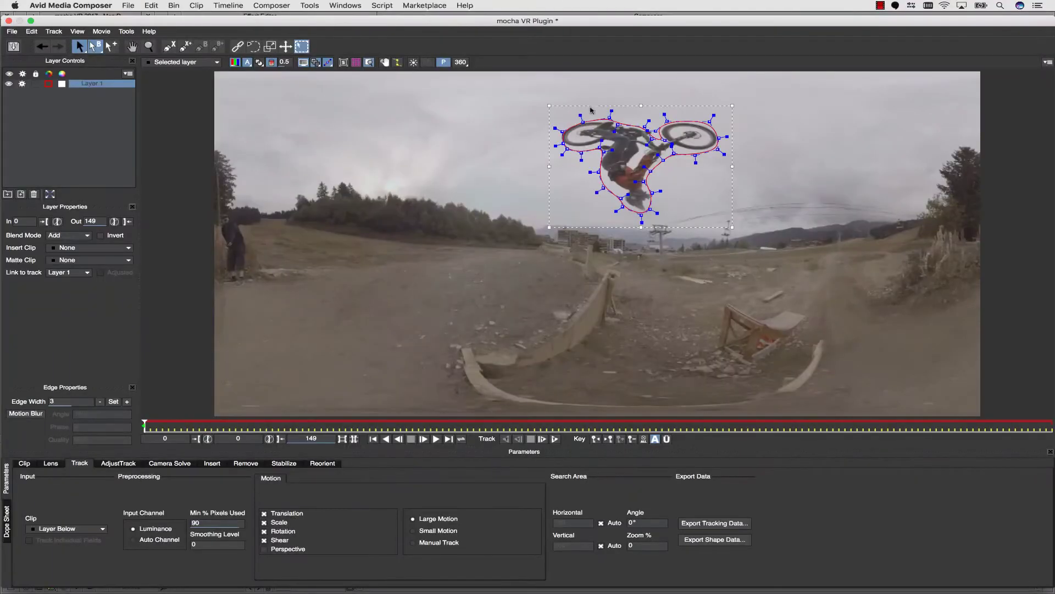
pyautogui.click(8, 21)
# - Expand the effect's module render and matte settings, apply the rider's matte to the clip, and adjust its feather
pyautogui.click(158, 75)
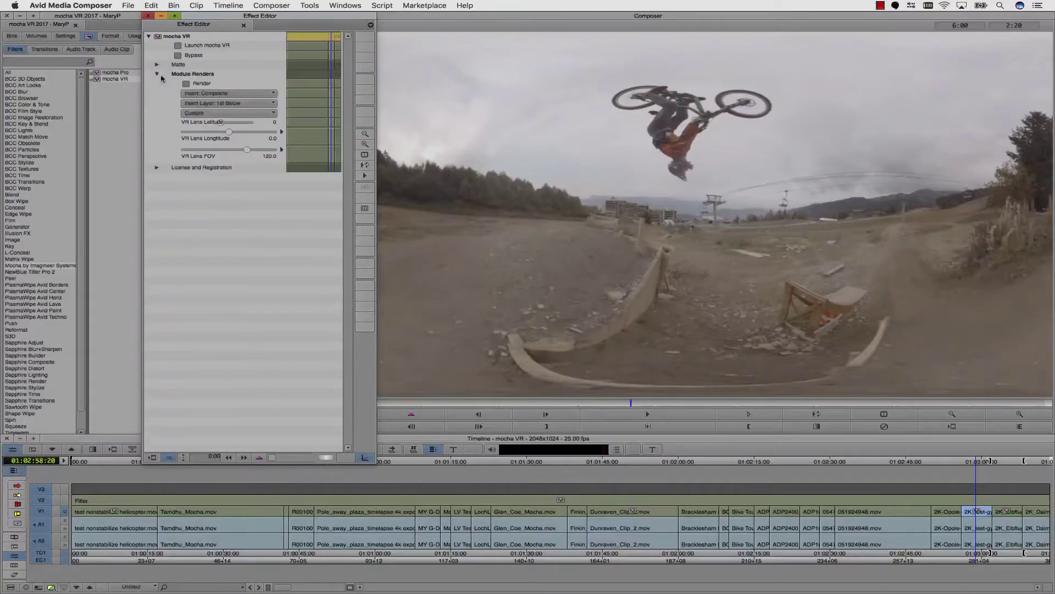
pyautogui.click(173, 66)
pyautogui.click(187, 83)
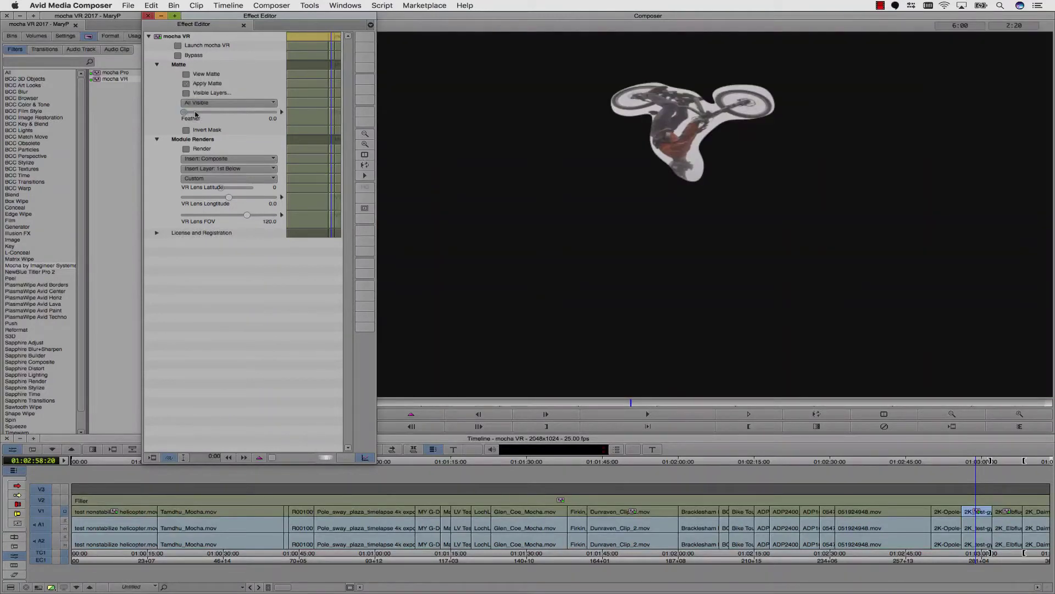
pyautogui.moveTo(196, 114)
pyautogui.mouseDown()
pyautogui.moveTo(223, 114)
pyautogui.moveTo(192, 114)
pyautogui.moveTo(212, 114)
pyautogui.mouseUp()
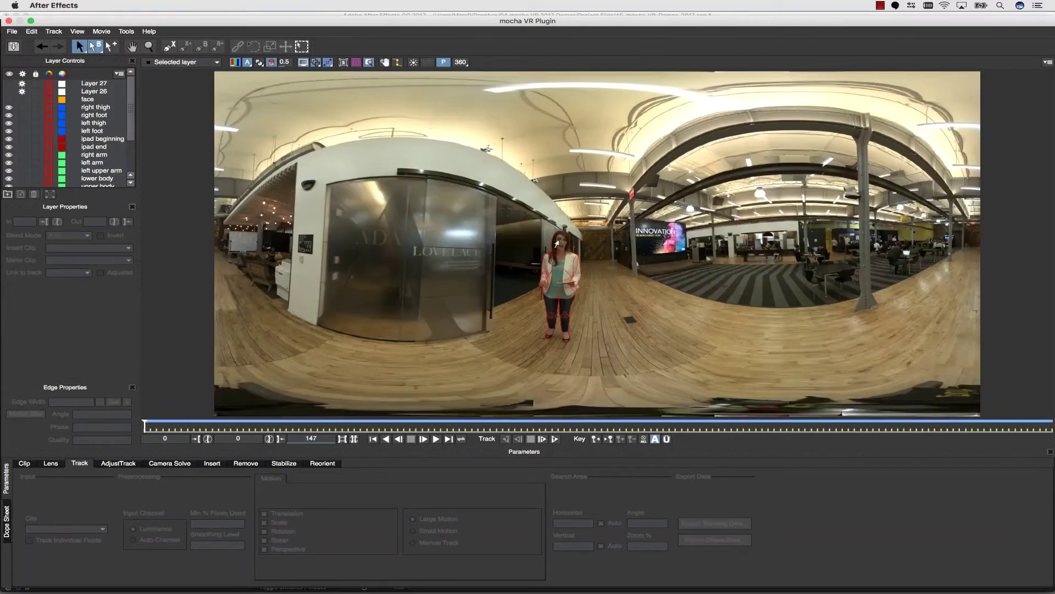
# - Select the woman's face spline in the After Effects mocha project and review the formats available for exporting its shape data
pyautogui.click(557, 241)
pyautogui.click(713, 538)
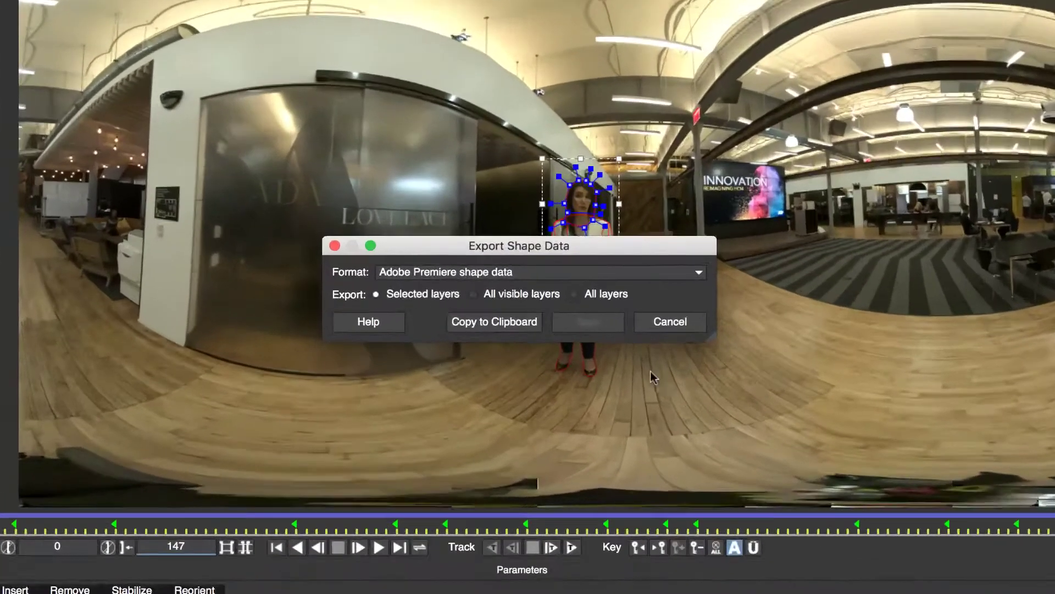
pyautogui.click(515, 285)
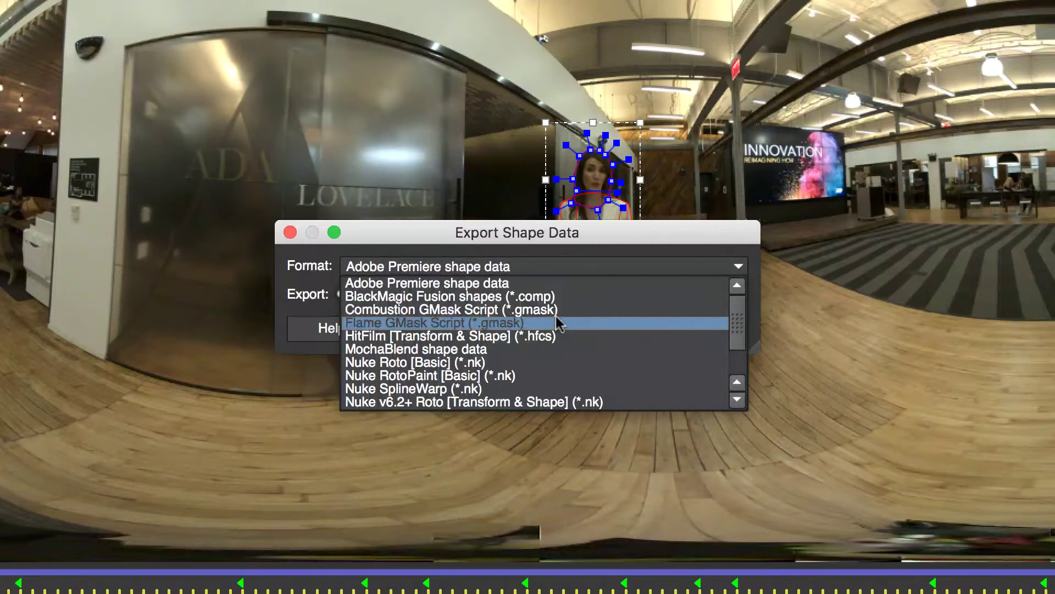
pyautogui.scroll(-4, 536, 384)
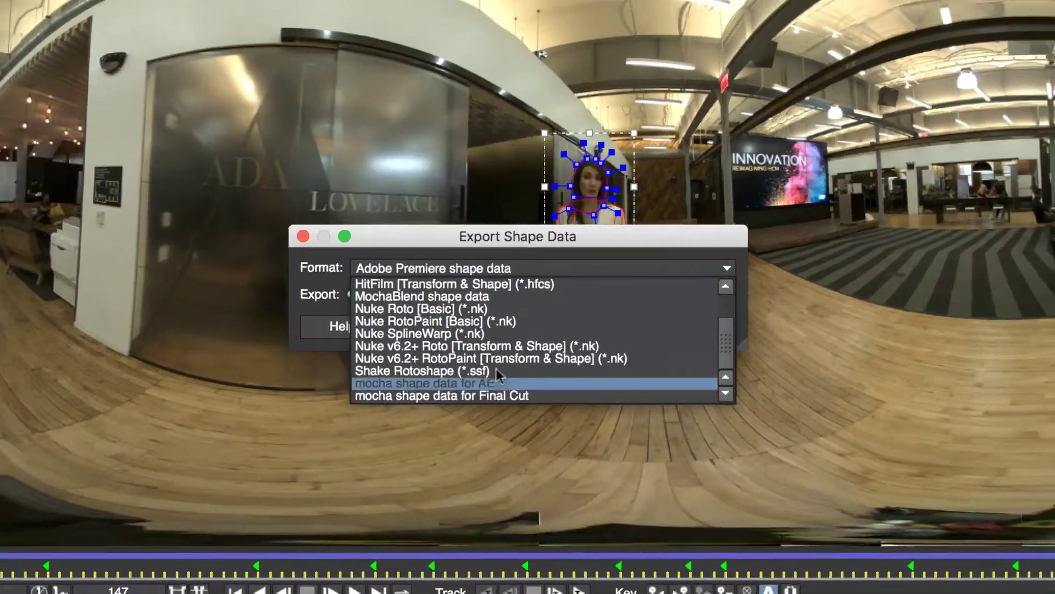
pyautogui.click(393, 241)
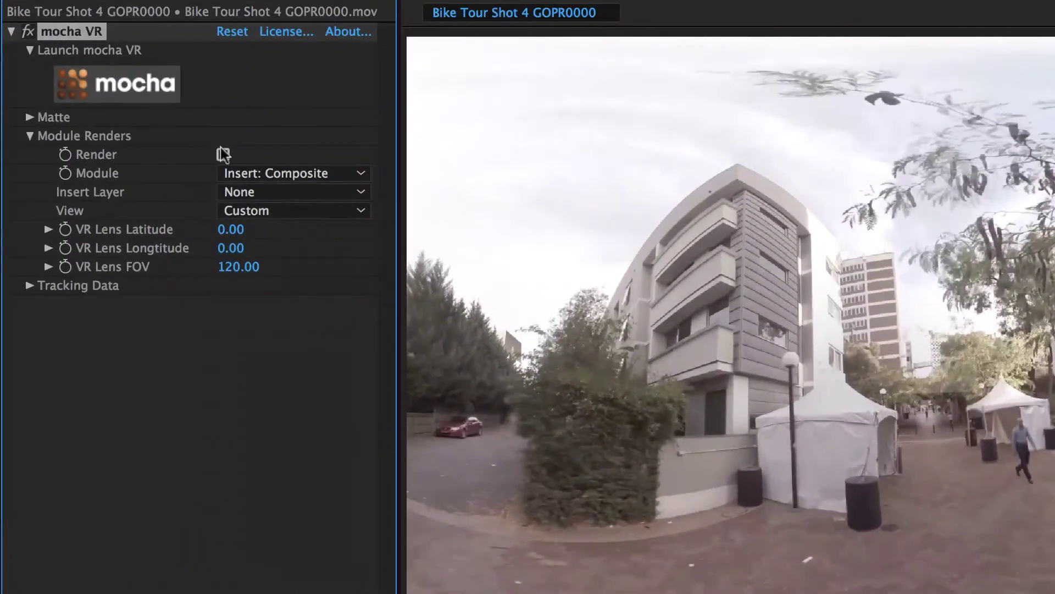
# - Render the bike tour footage with the Lens: Undistort module, set VR lens latitude -86 and longitude -16, and adjust the lens FOV
pyautogui.click(291, 173)
pyautogui.click(295, 300)
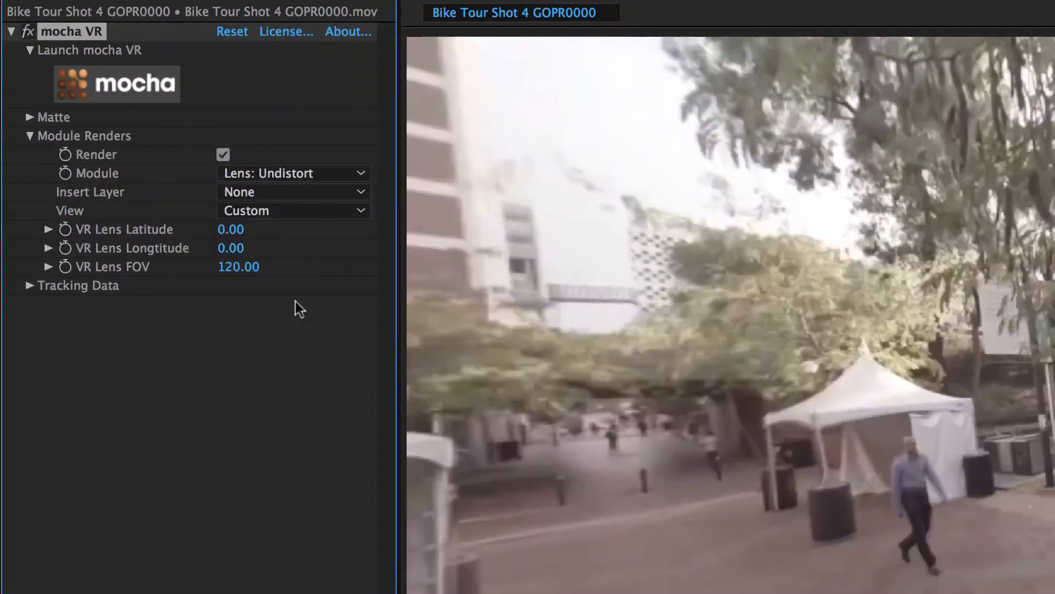
pyautogui.moveTo(231, 229); pyautogui.dragTo(255, 260)
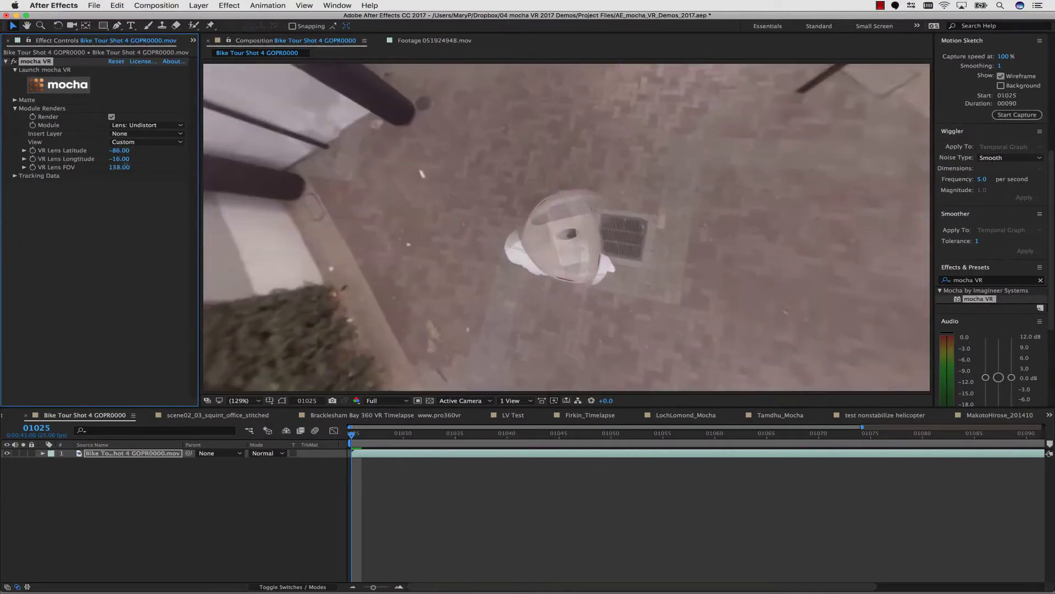
pyautogui.moveTo(125, 166); pyautogui.dragTo(116, 165)
# - Add borisfx_logo_horiz_forwhitebg.png above the bike tour footage and scale it to 297%
pyautogui.click(162, 524)
pyautogui.press('super+v')
pyautogui.click(484, 231)
pyautogui.click(43, 453)
pyautogui.click(52, 461)
pyautogui.moveTo(271, 483); pyautogui.dragTo(348, 463)
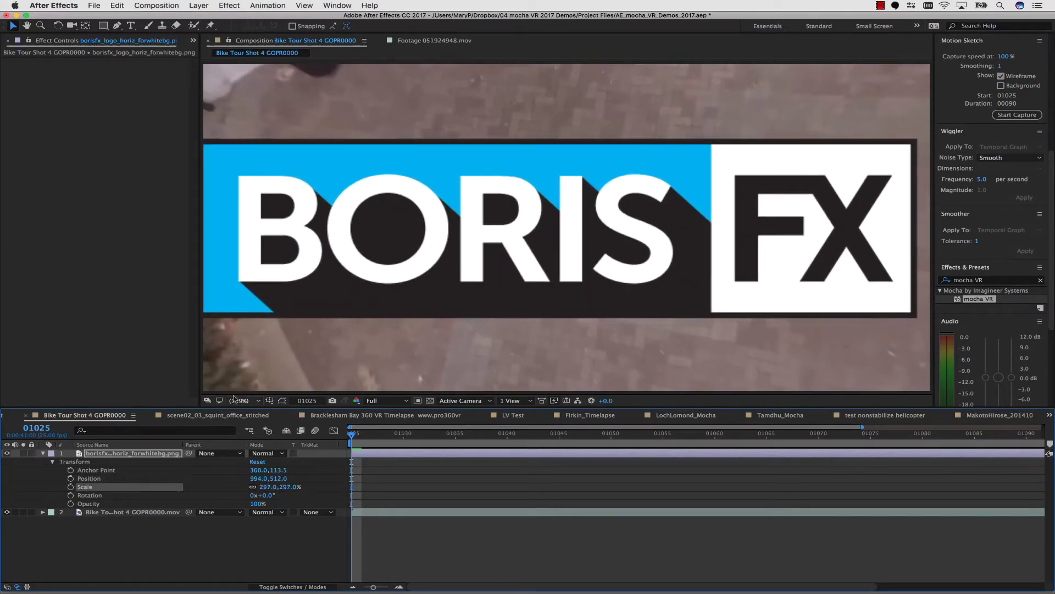
# - Copy the mocha VR effect from the bike tour footage and pre-compose the logo and footage layers together as redistort
pyautogui.click(145, 511)
pyautogui.click(37, 63)
pyautogui.click(116, 453)
pyautogui.keyDown('shift'); pyautogui.click(113, 512); pyautogui.keyUp('shift')
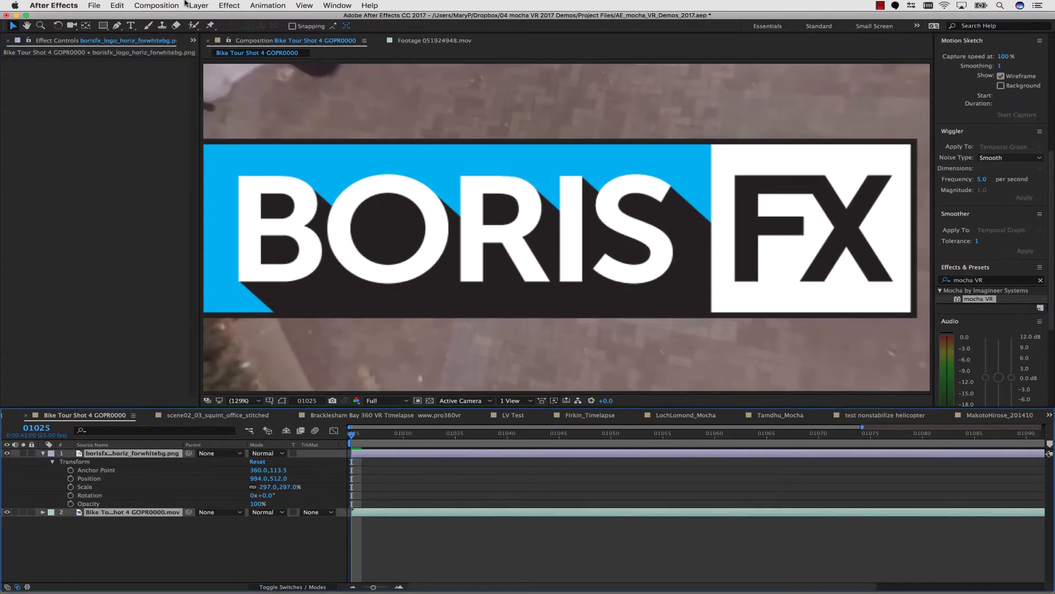
pyautogui.click(197, 5)
pyautogui.click(222, 345)
pyautogui.write('redistort')
pyautogui.click(343, 280)
# - Paste the copied mocha VR effect onto the redistort layer and set its render module to Lens: Distort
pyautogui.click(94, 453)
pyautogui.press('super+v')
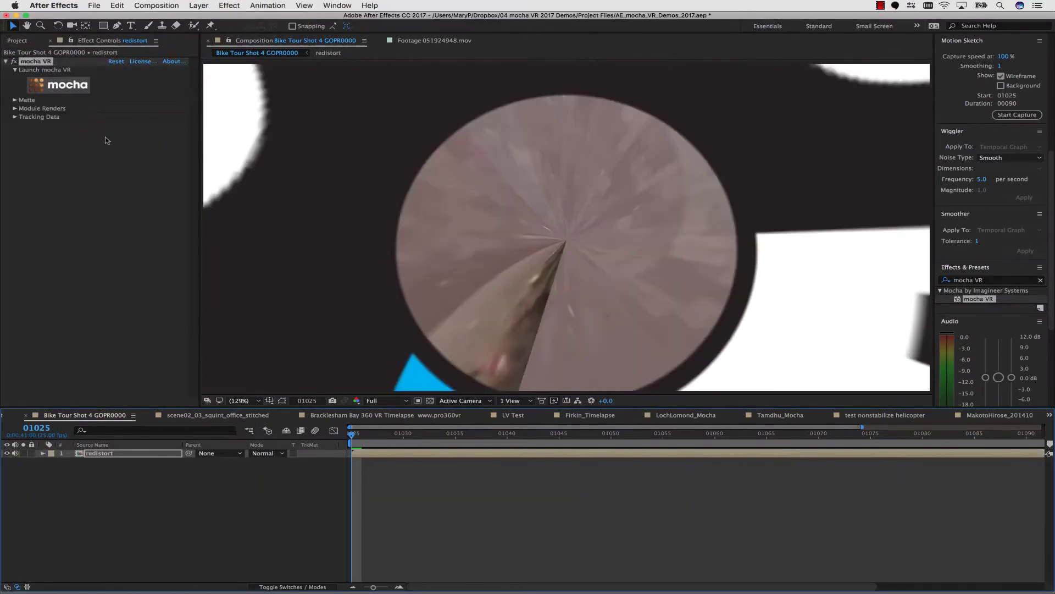
pyautogui.click(15, 108)
pyautogui.click(147, 125)
pyautogui.click(134, 173)
pyautogui.click(19, 40)
pyautogui.scroll(-5, 99, 247)
pyautogui.moveTo(102, 346); pyautogui.dragTo(15, 461)
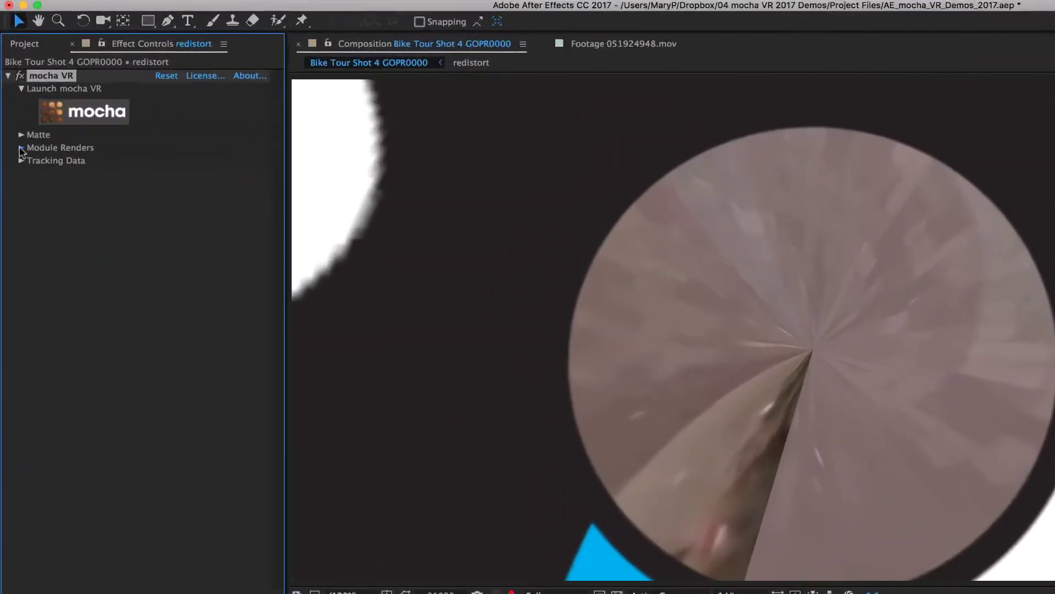
pyautogui.click(21, 148)
pyautogui.click(185, 174)
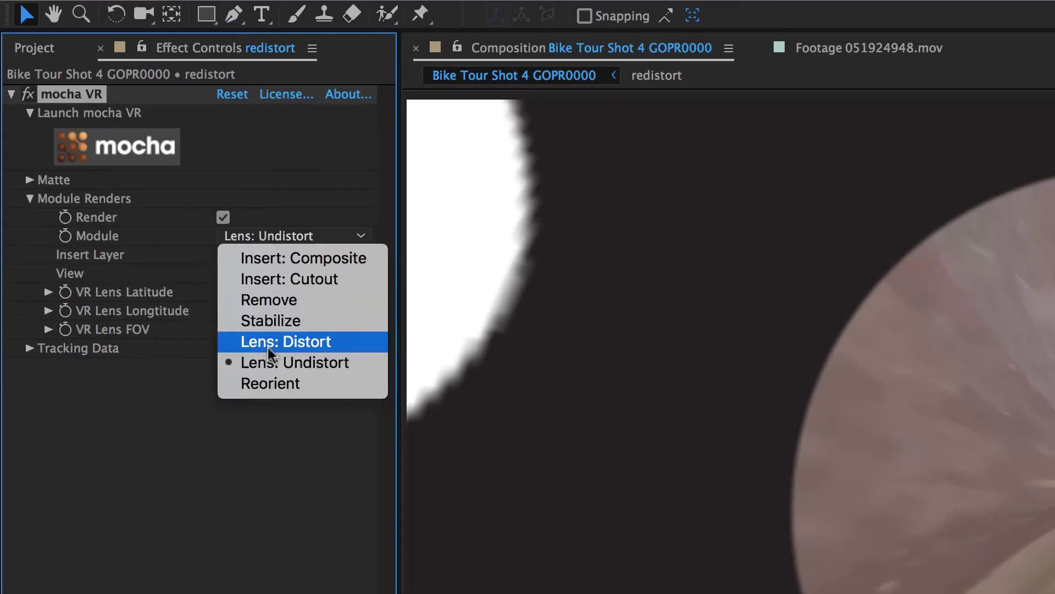
pyautogui.click(268, 345)
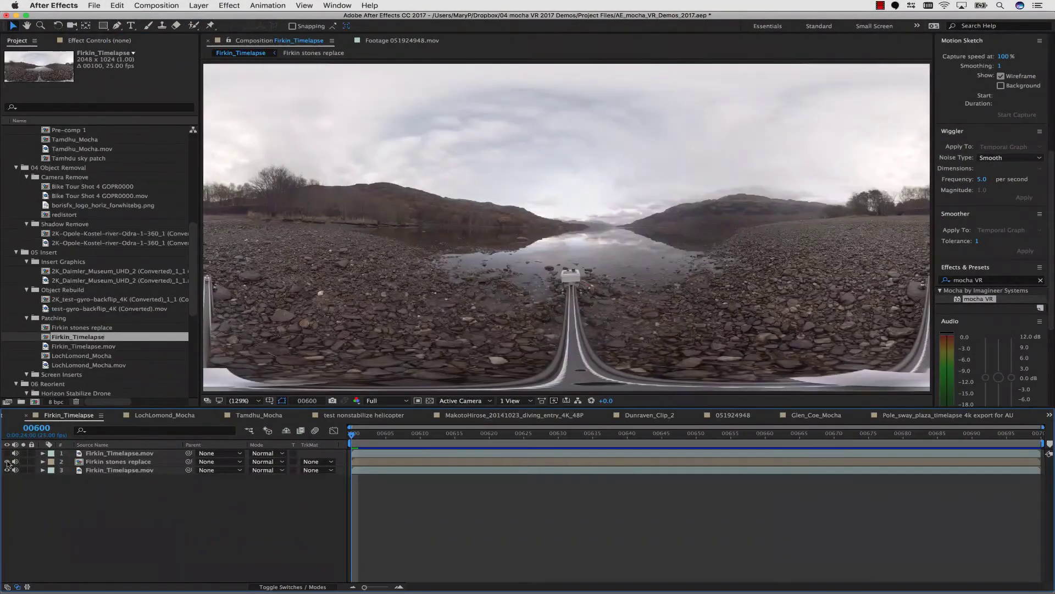
pyautogui.press('space')
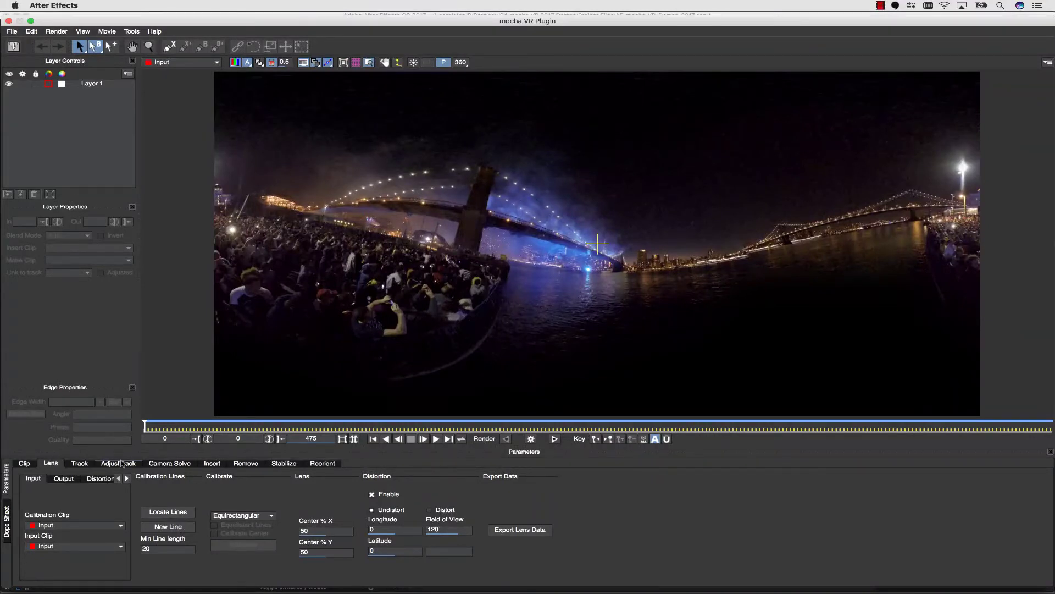
pyautogui.click(67, 462)
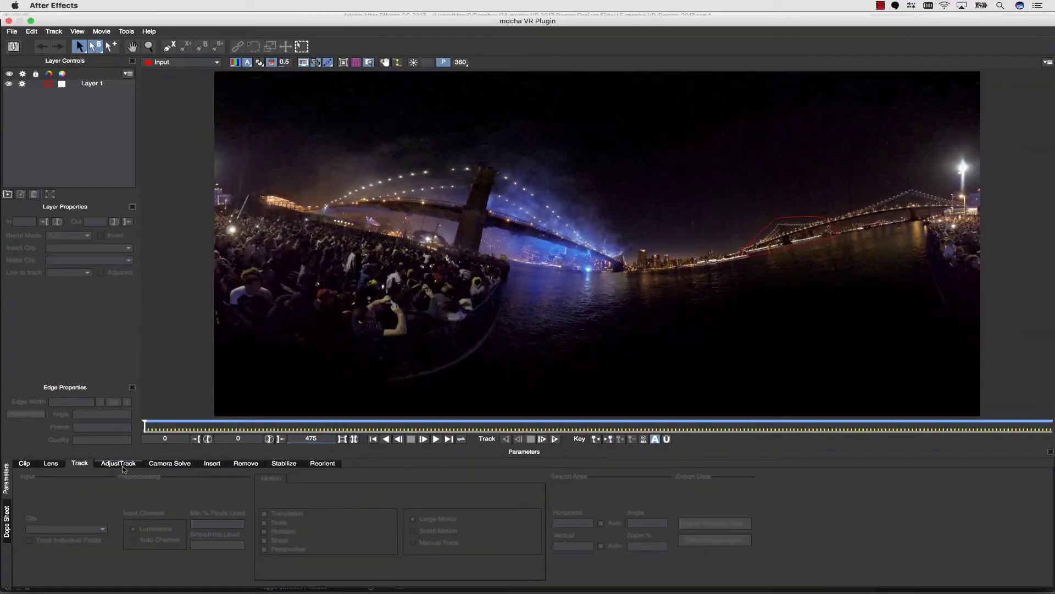
pyautogui.click(122, 467)
pyautogui.click(213, 463)
pyautogui.click(250, 463)
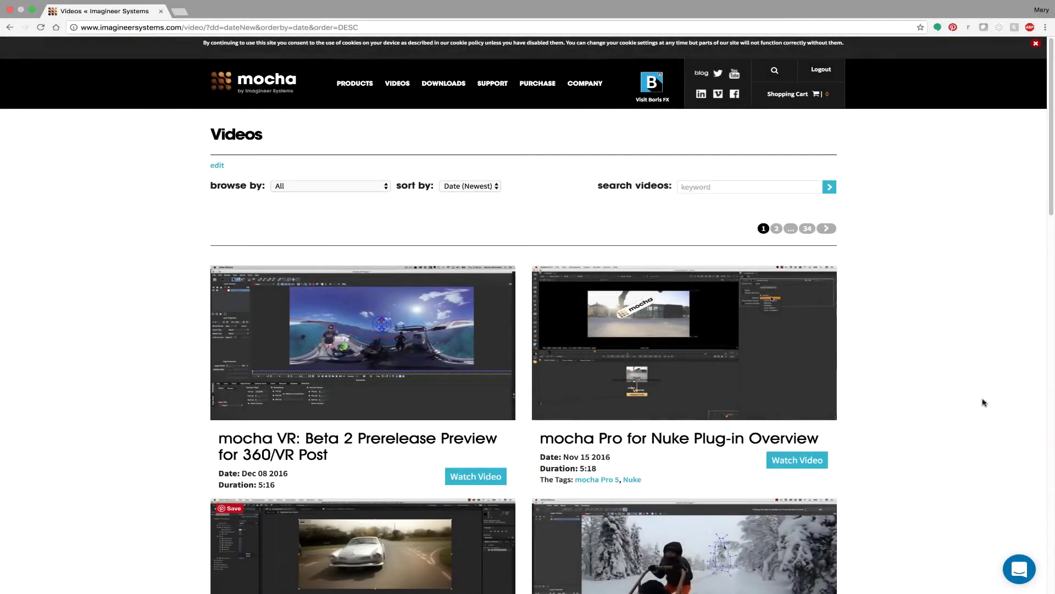
# - Browse the Imagineer Systems video list in the web browser to find the 360/VR Stabilization Techniques for Adobe Users tutorial
pyautogui.scroll(-6, 983, 403)
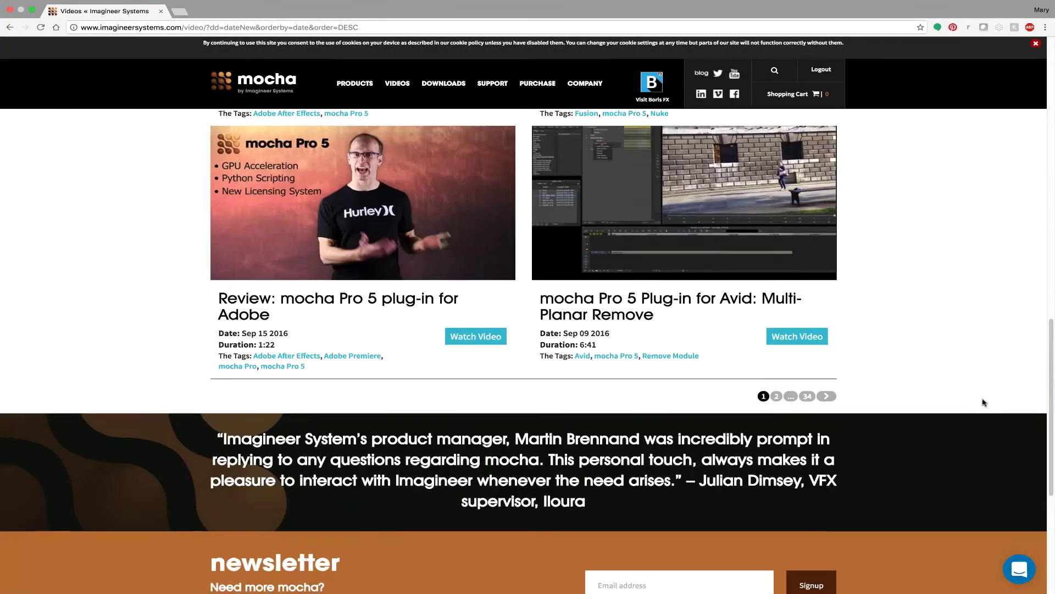
pyautogui.scroll(9, 983, 402)
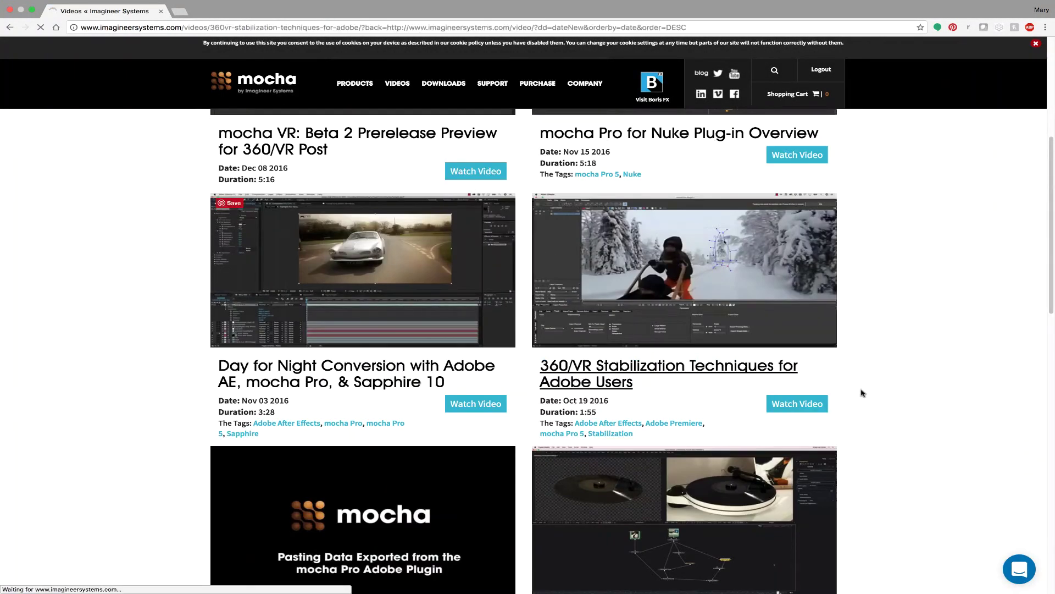